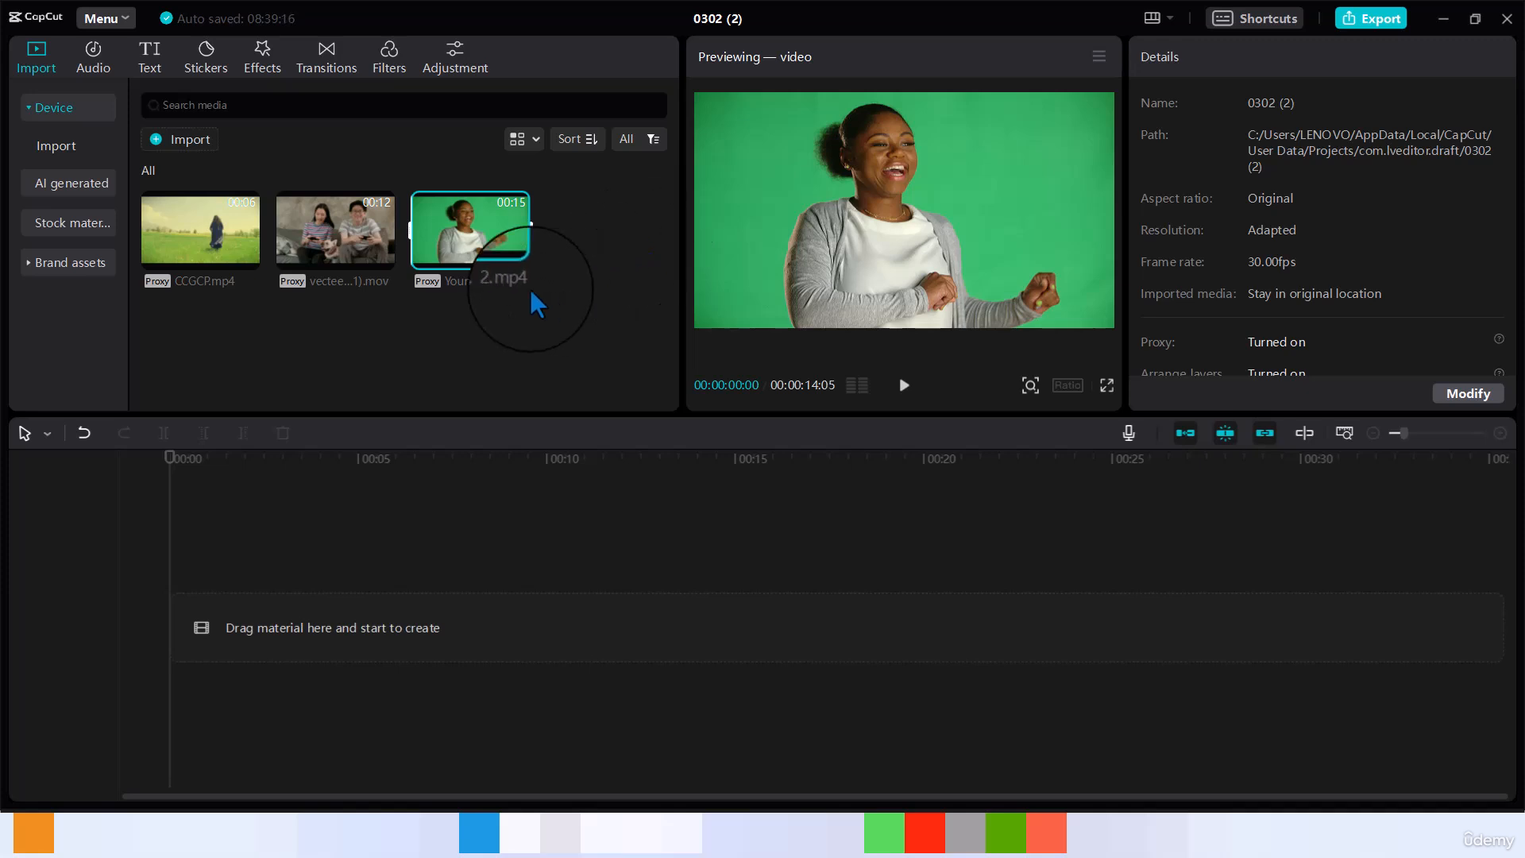
- Add the green-screen clip of the dancing woman to the timeline and duplicate it onto a track directly above
mouse_move(515, 264)
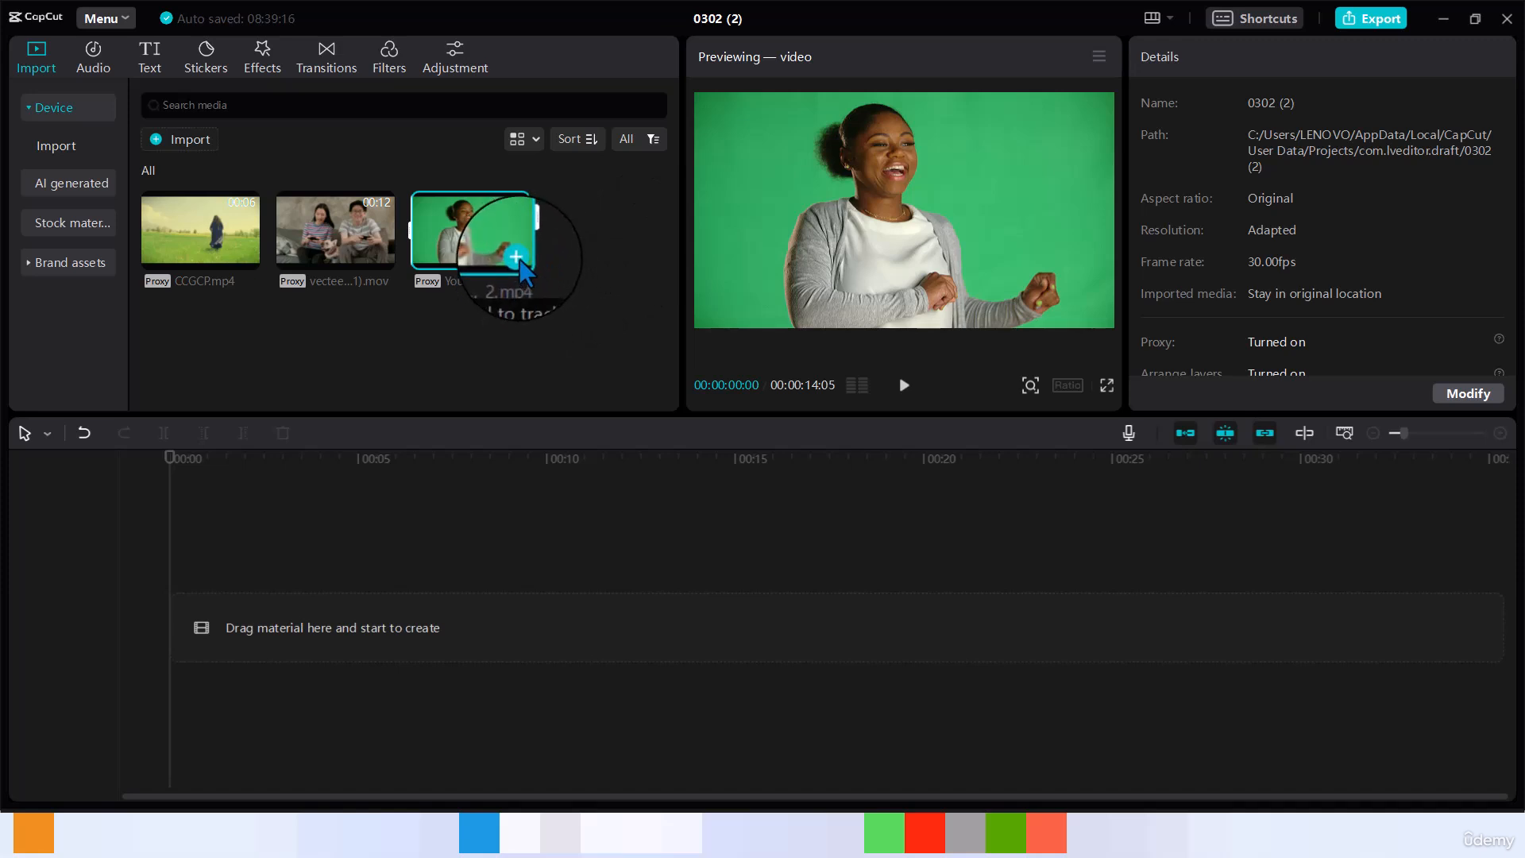
left_click(517, 258)
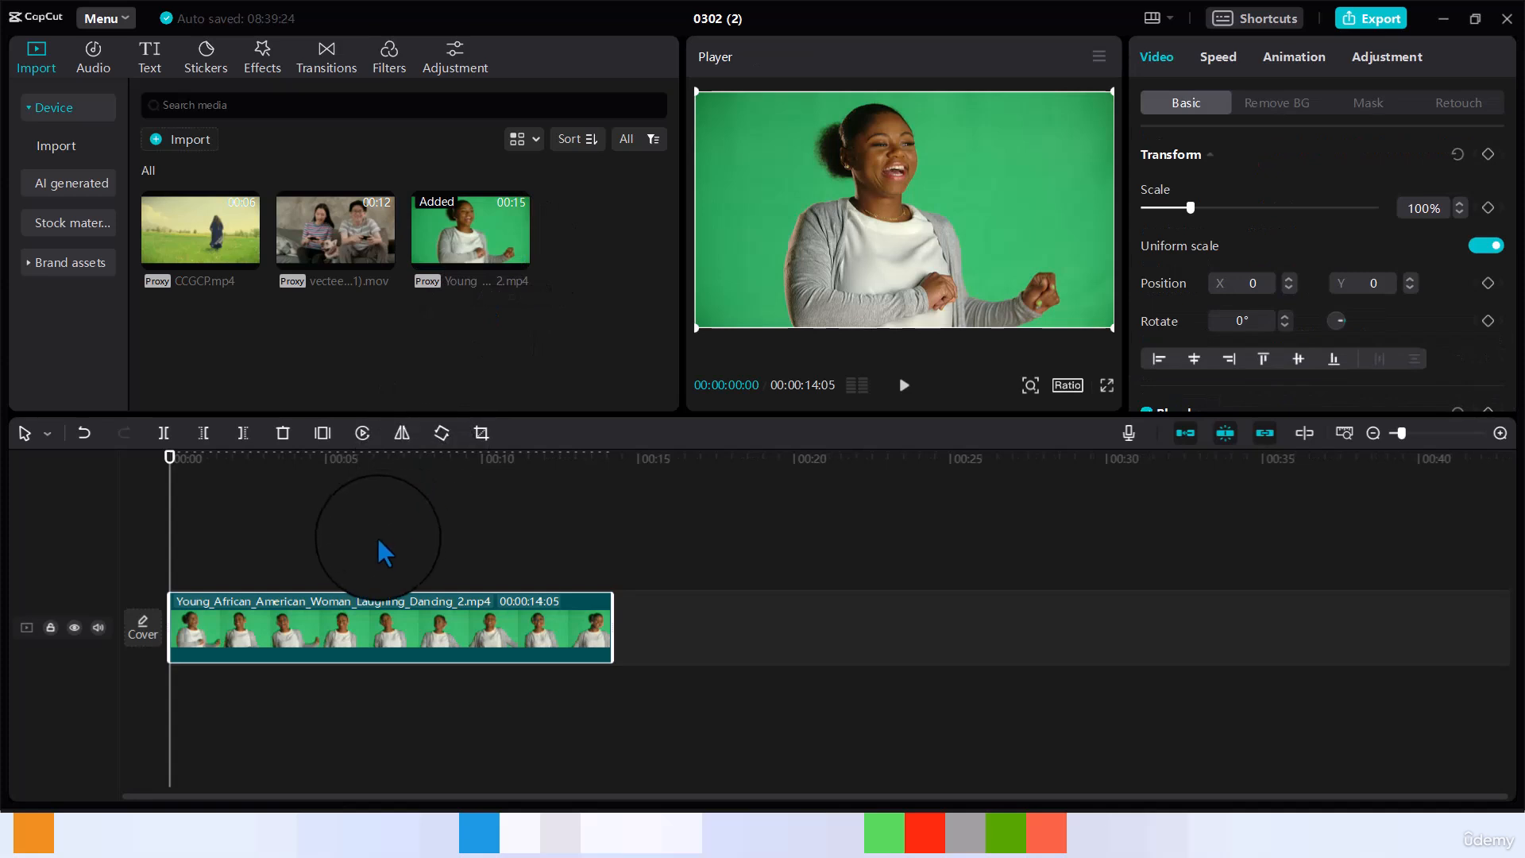
right_click(364, 635)
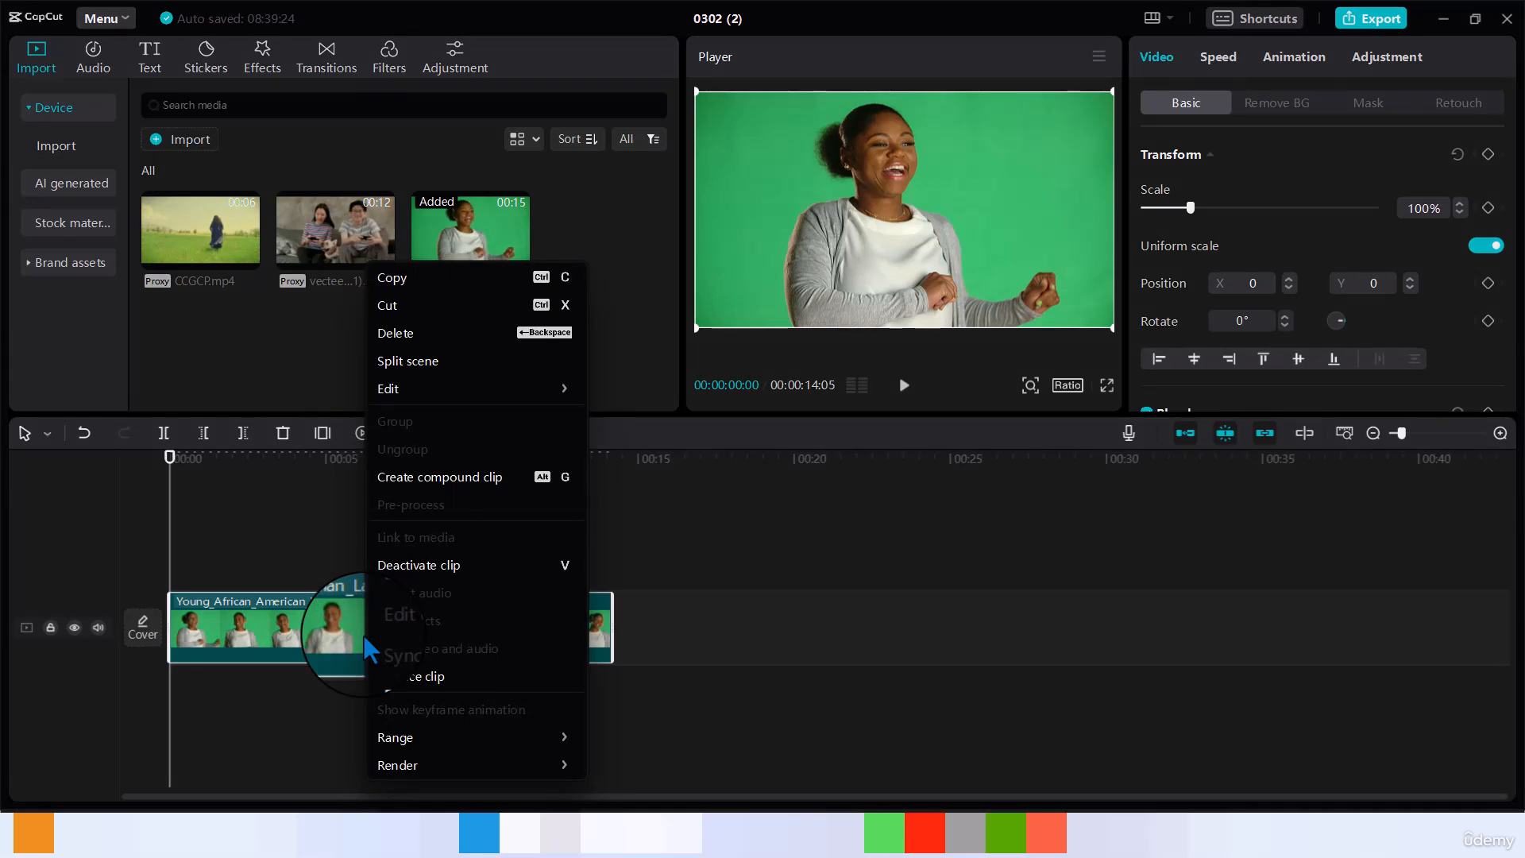
mouse_move(429, 389)
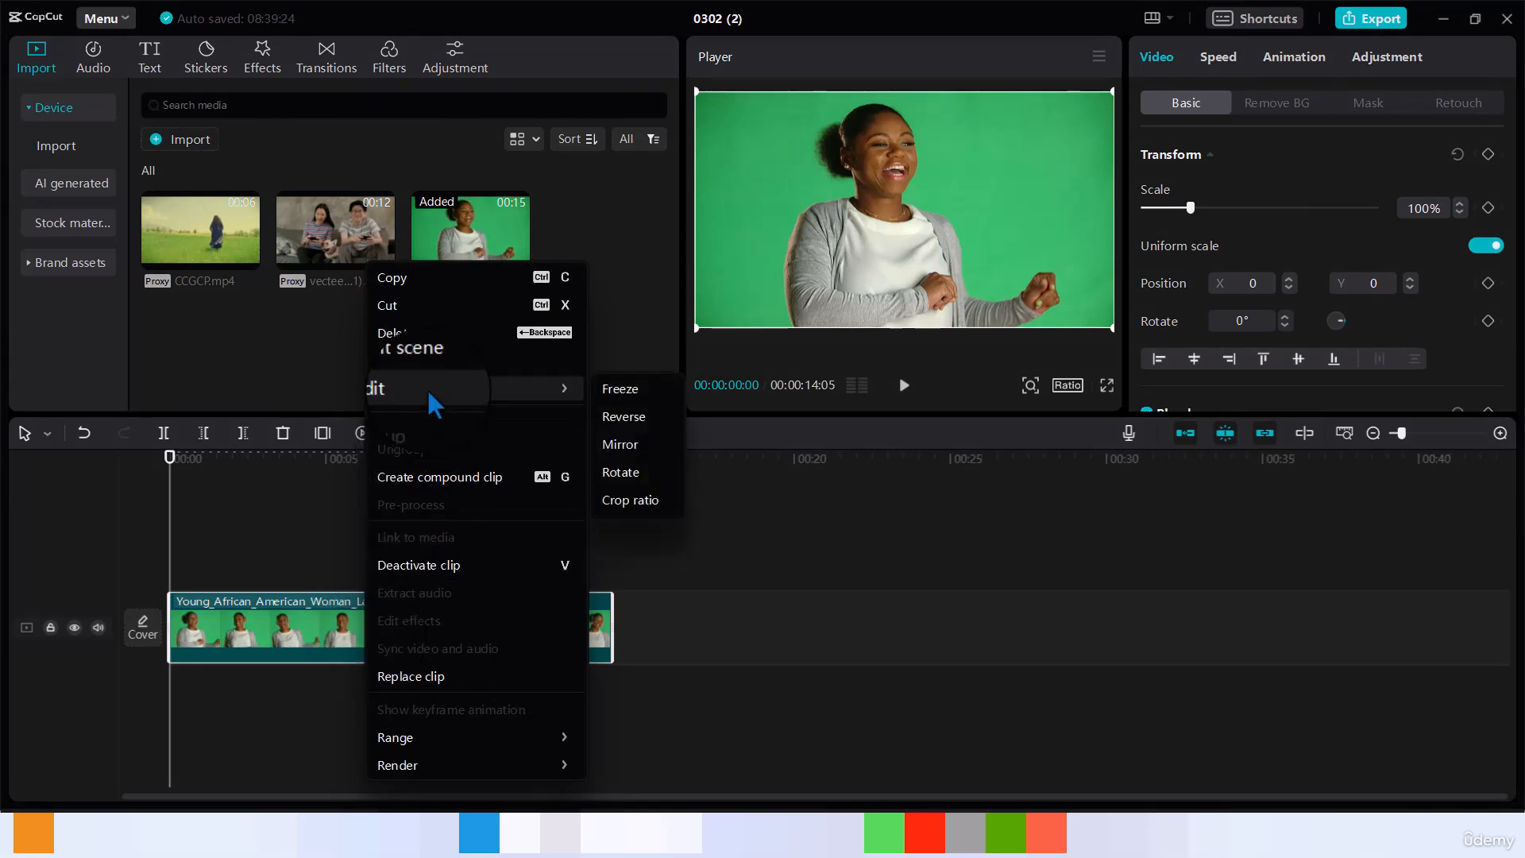
left_click(403, 284)
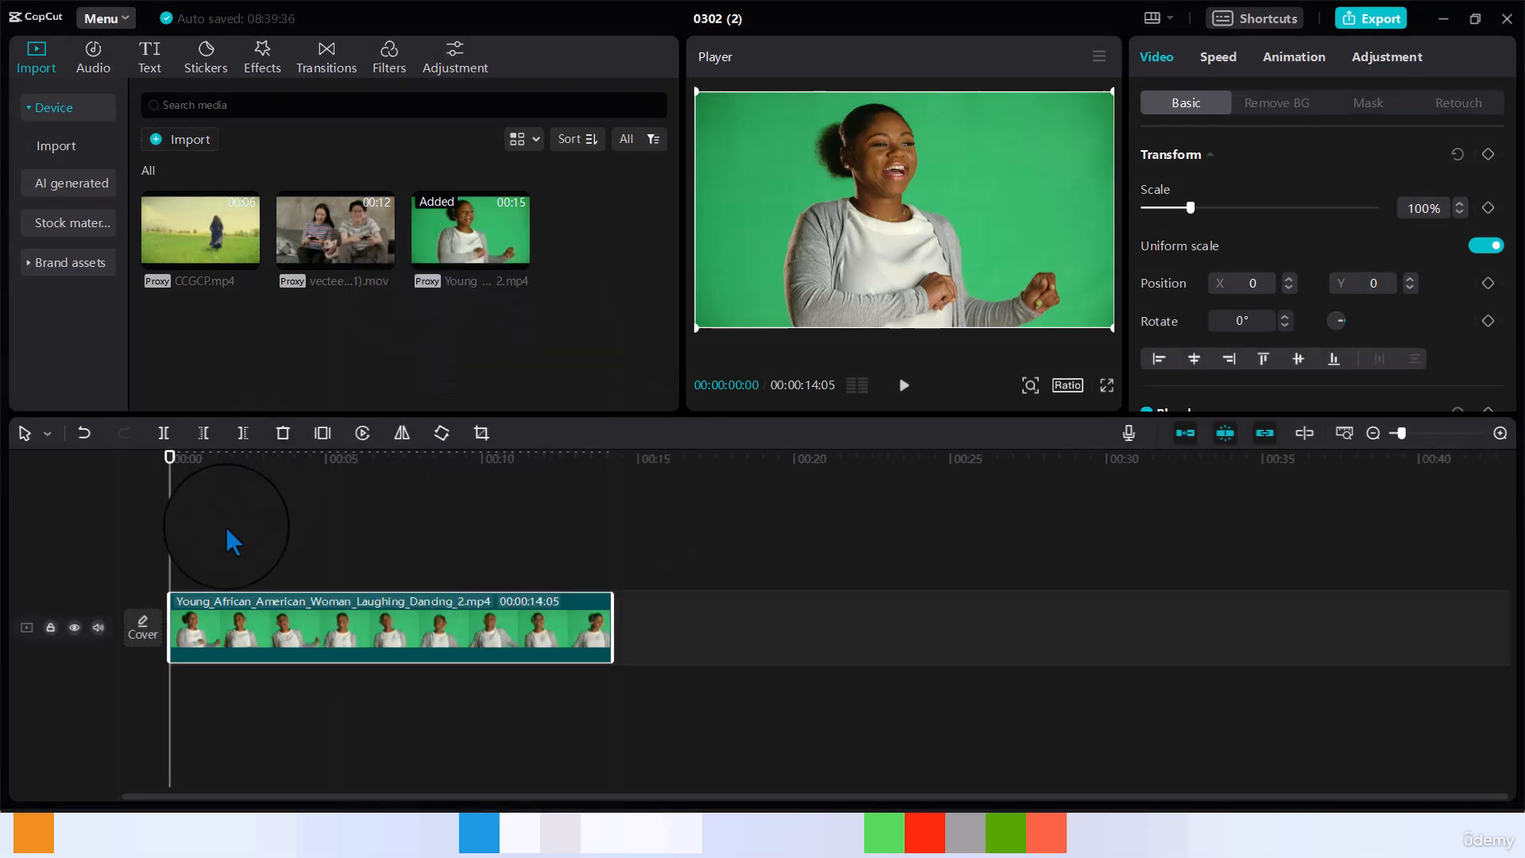
key("ctrl+v")
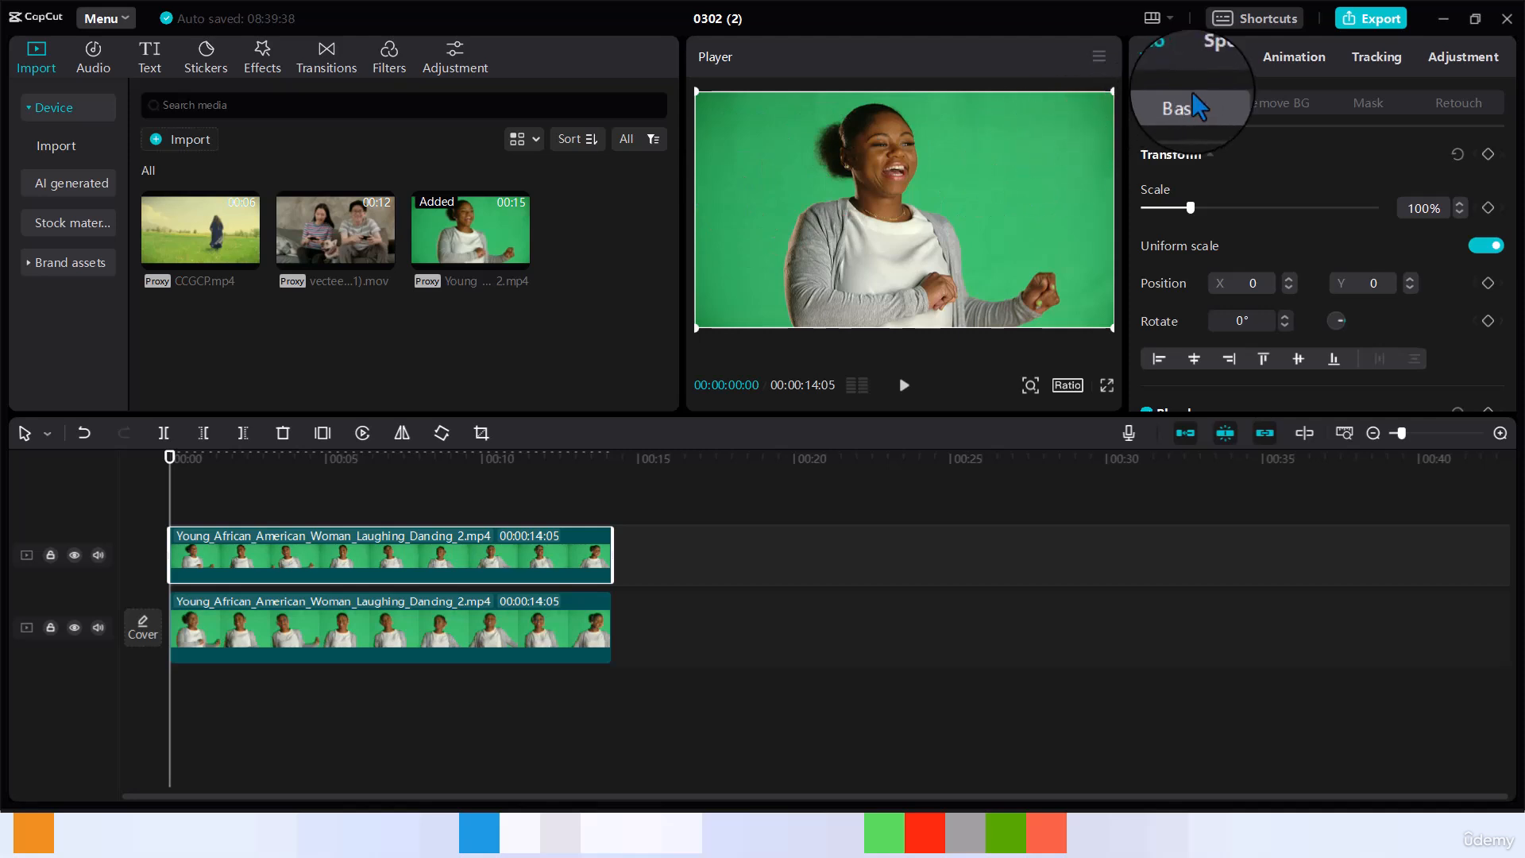
- Enable Chroma key on the upper clip and sample the green backdrop as the key color
left_click(1269, 108)
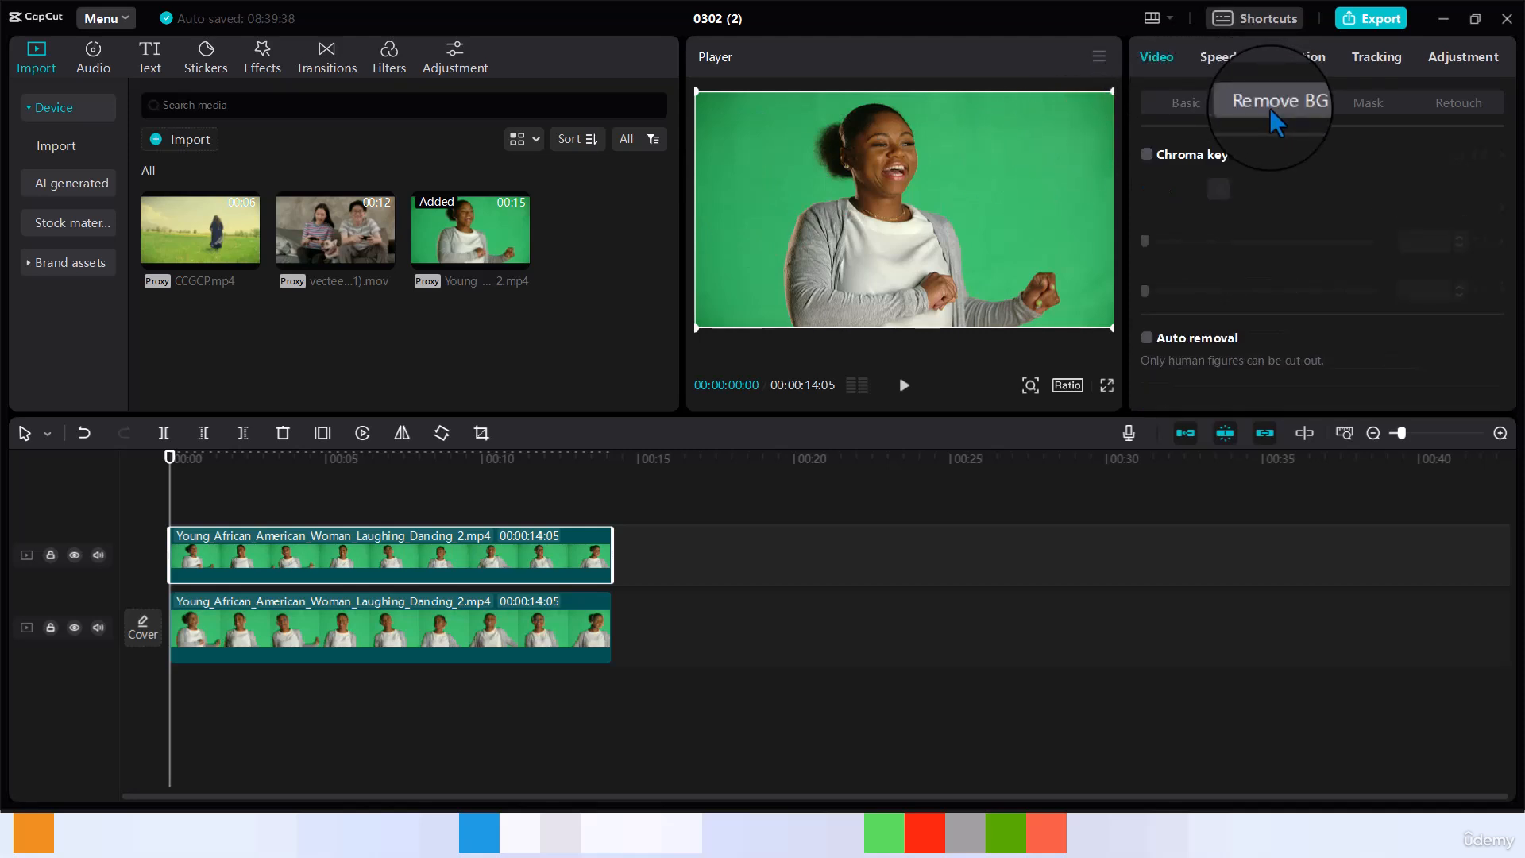
left_click(1147, 156)
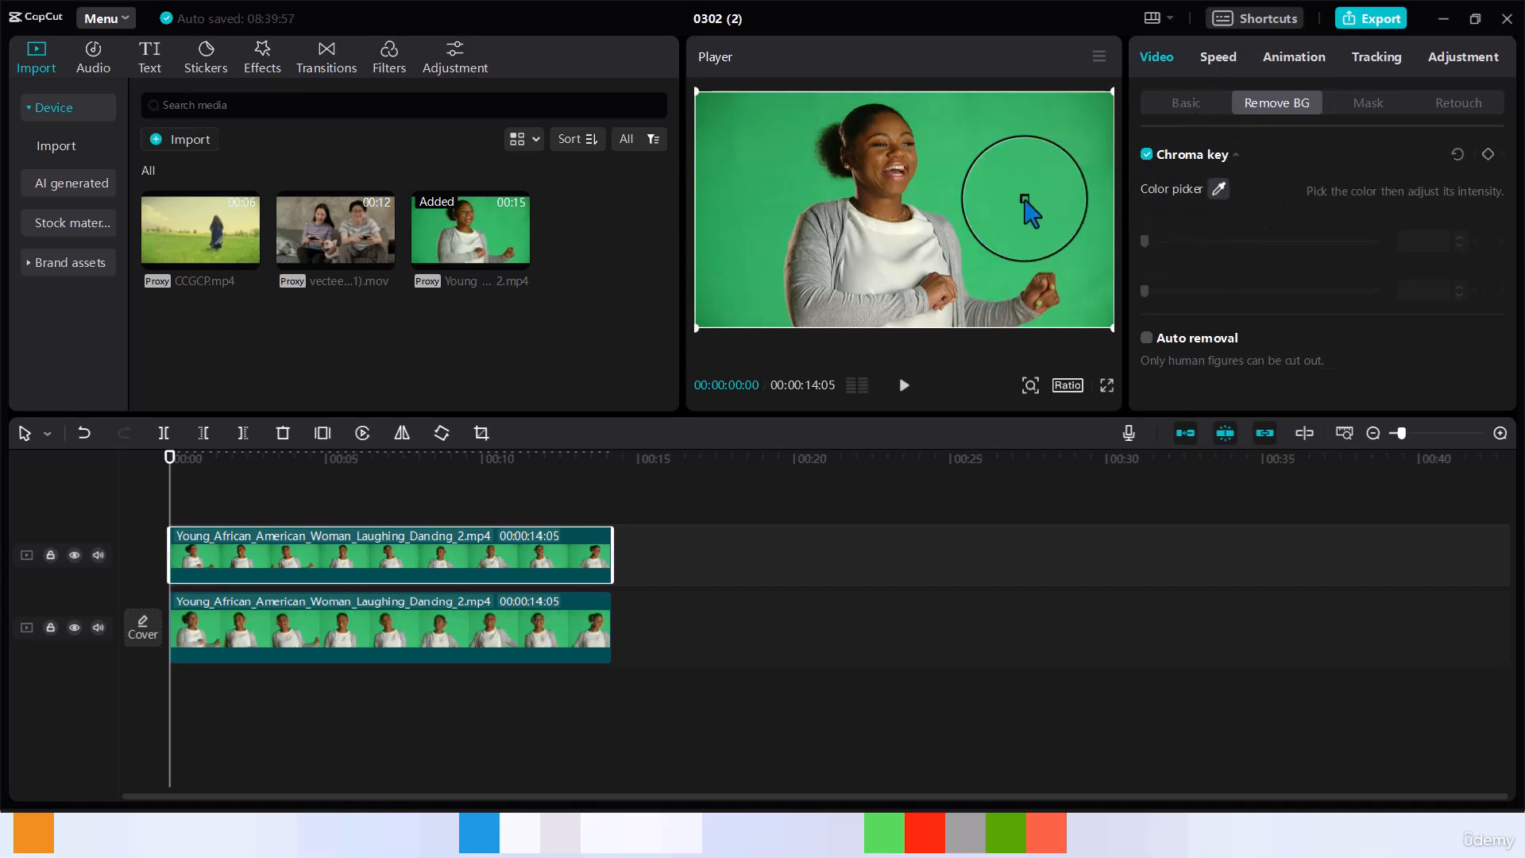
left_click(1031, 211)
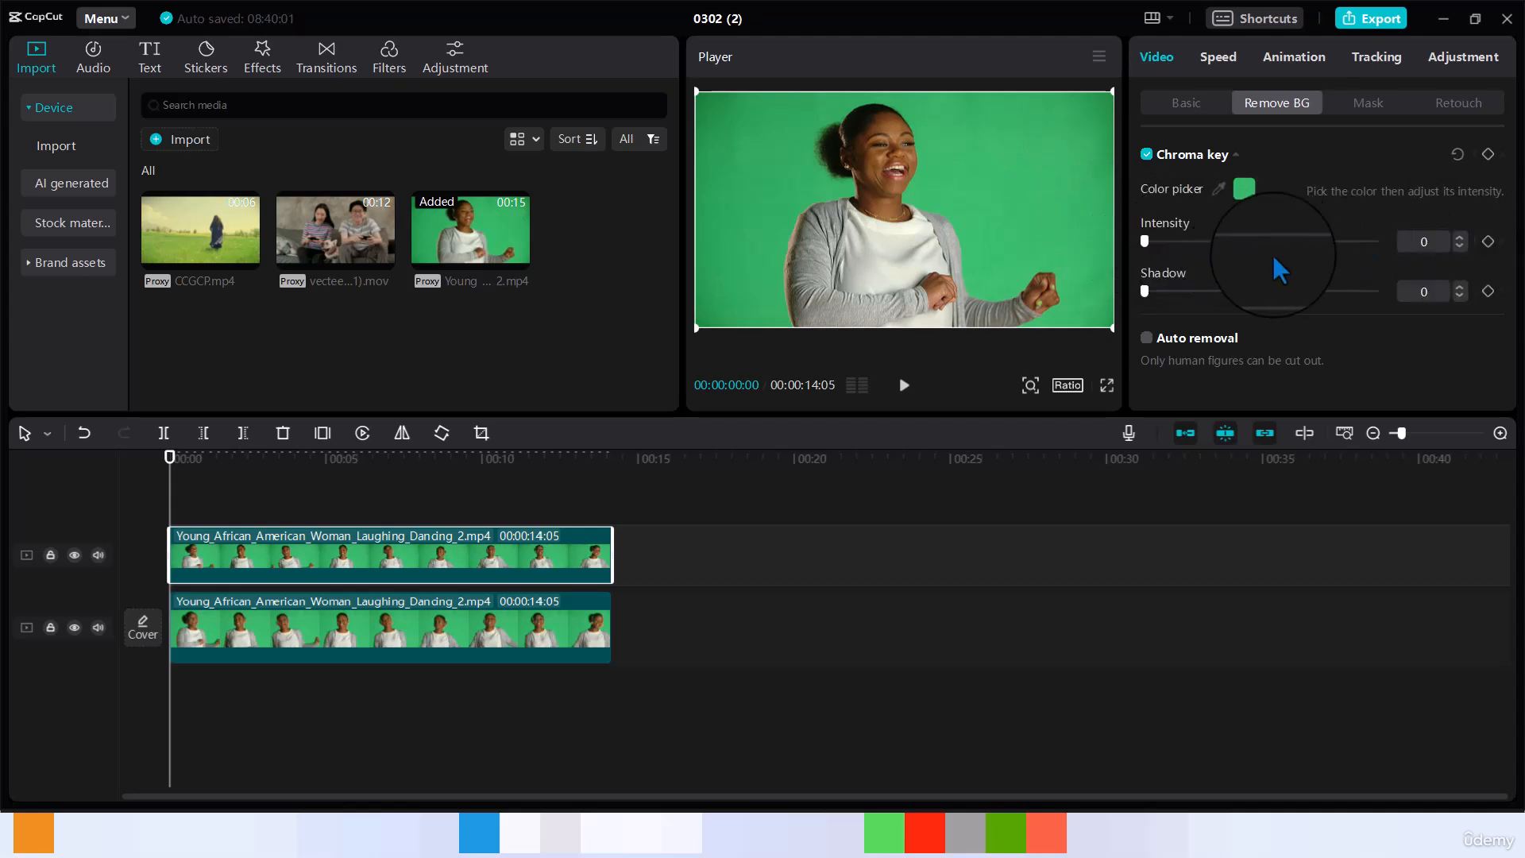
- Raise the upper clip's chroma key intensity to 40
left_click(1460, 237)
left_click(1460, 237)
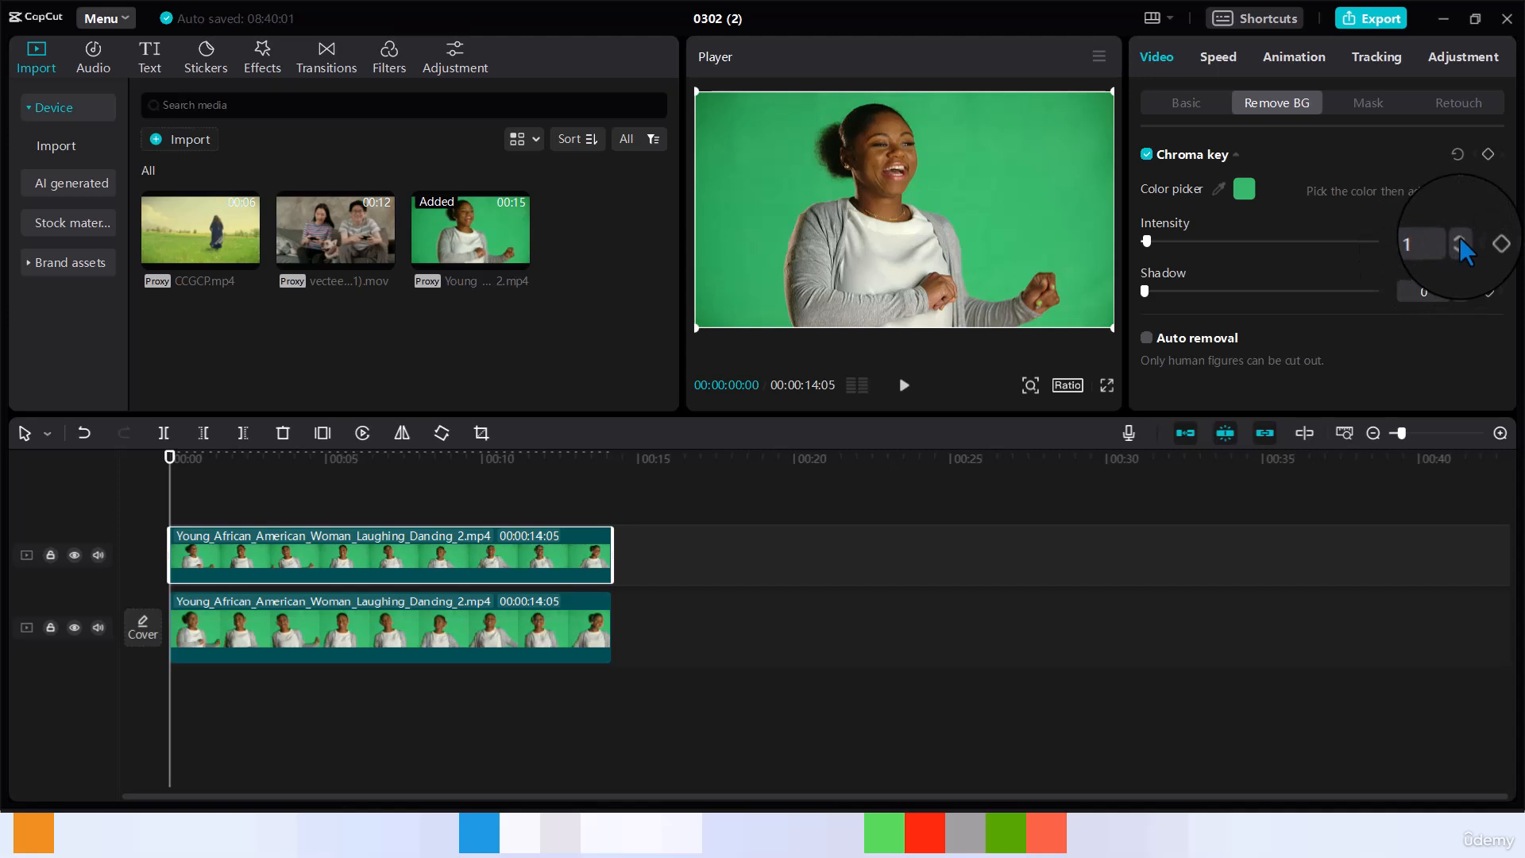
left_click(1460, 237)
left_click(1460, 237)
left_click(1460, 236)
left_click(1460, 237)
left_click(1460, 237)
left_click(1461, 237)
left_click(1460, 237)
left_click(1461, 237)
left_click(1460, 237)
left_click(1460, 237)
left_click(1460, 237)
left_click(1460, 237)
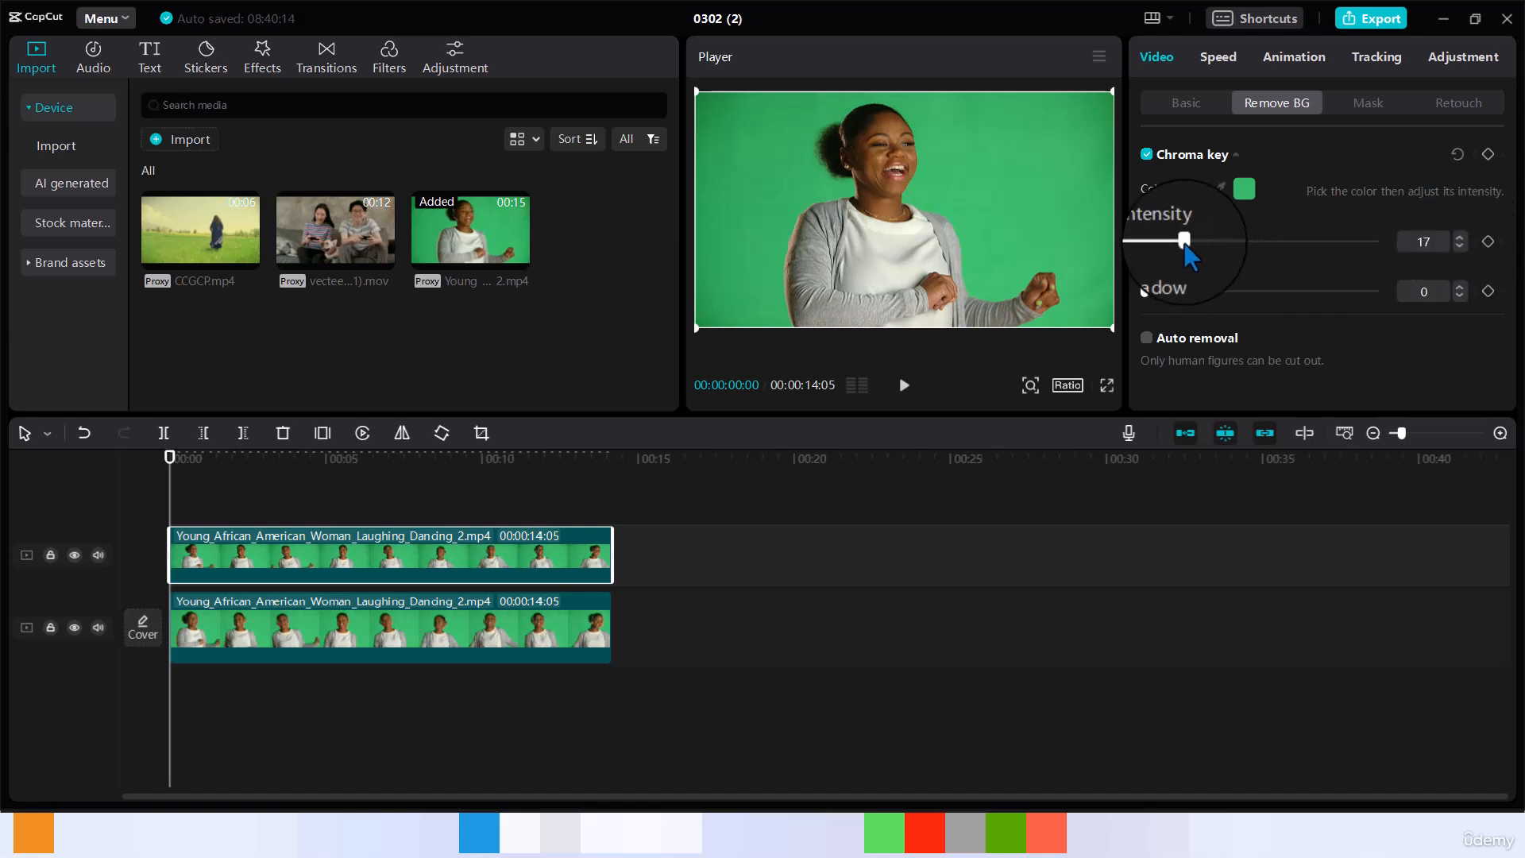
left_click(1248, 241)
mouse_move(1247, 242)
left_mouse_down()
mouse_move(1210, 241)
mouse_move(1238, 250)
left_mouse_up()
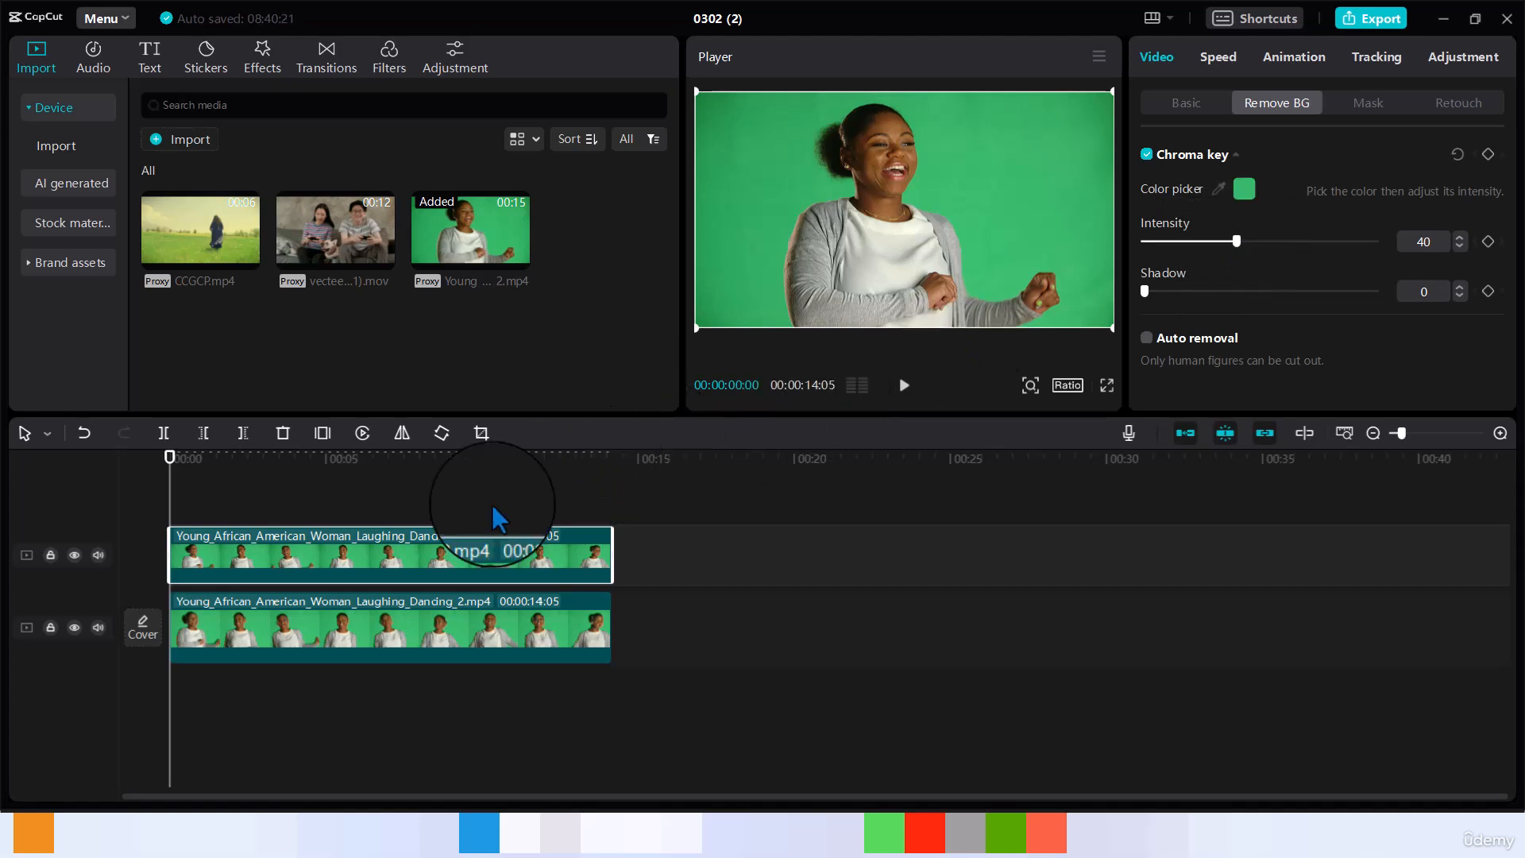
- Set the chroma key intensity to 20, hiding the lower track to check the cutout and leaving that track shown
left_click(73, 627)
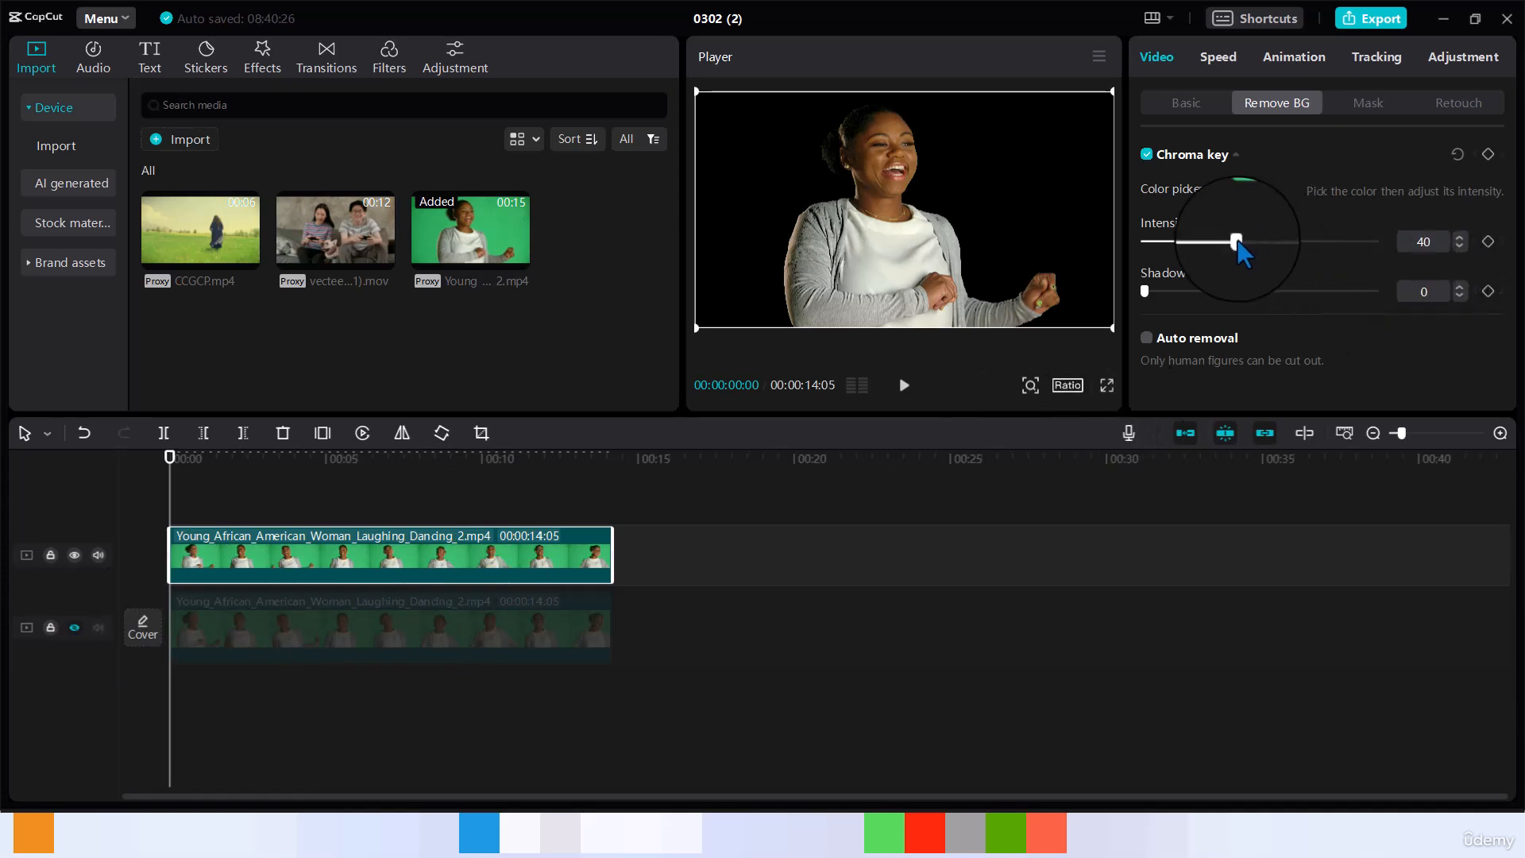
left_click_drag(1236, 242, 1194, 242)
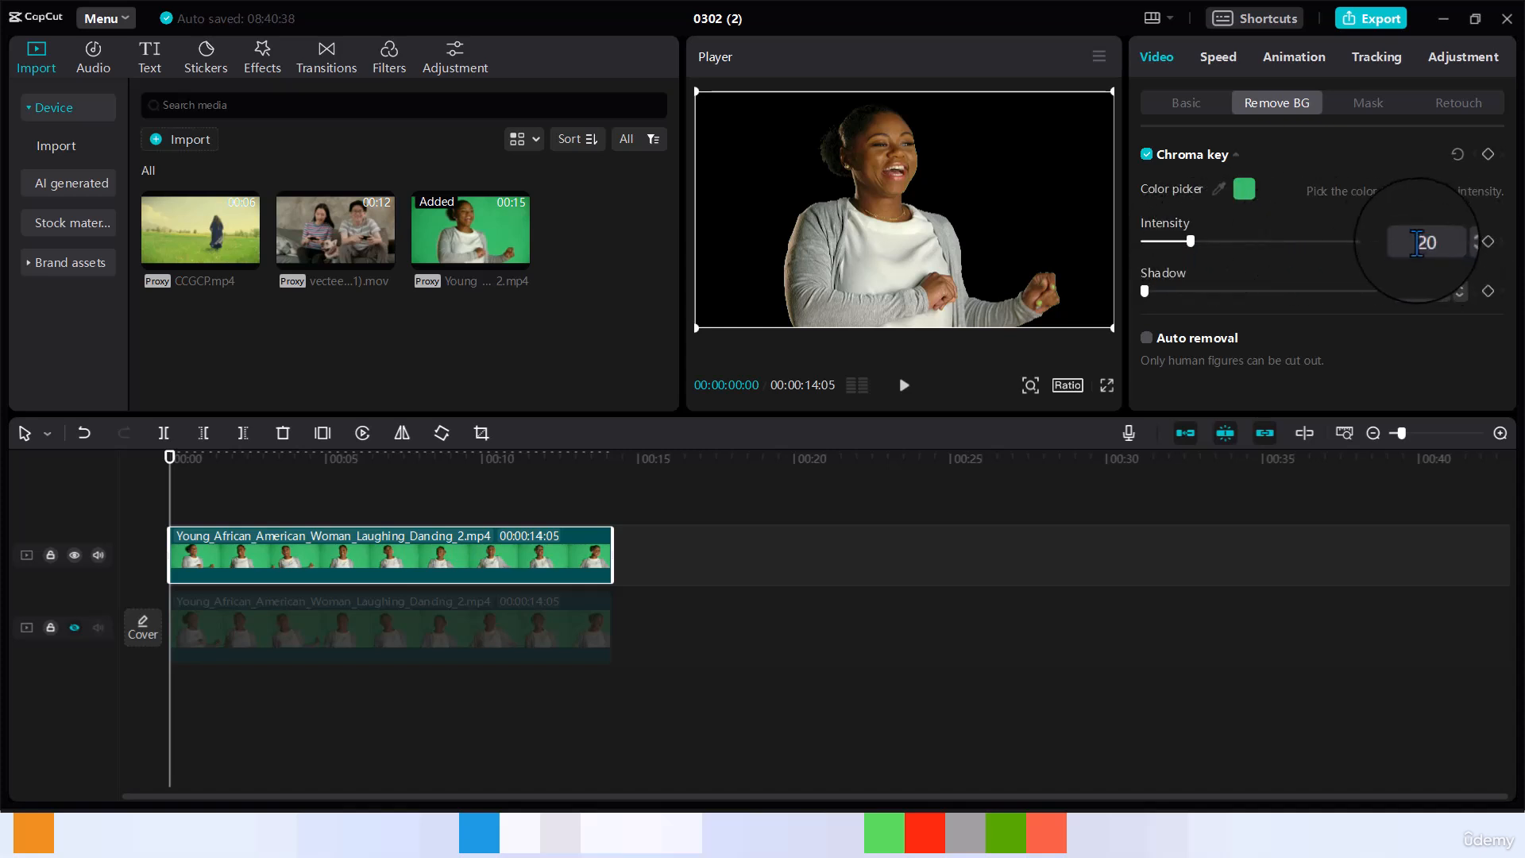
left_click(74, 626)
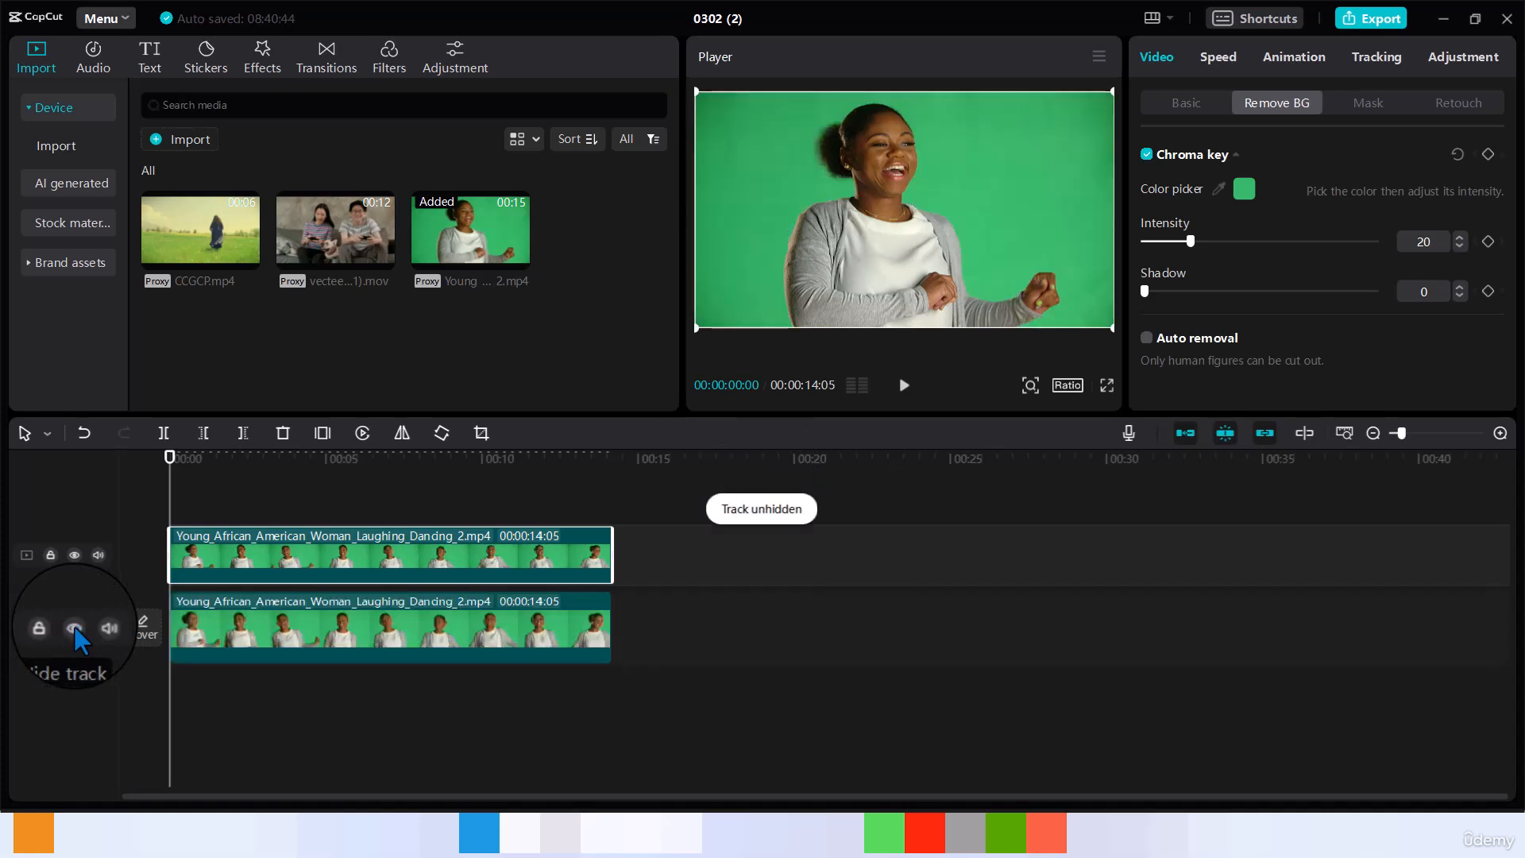
left_click(75, 627)
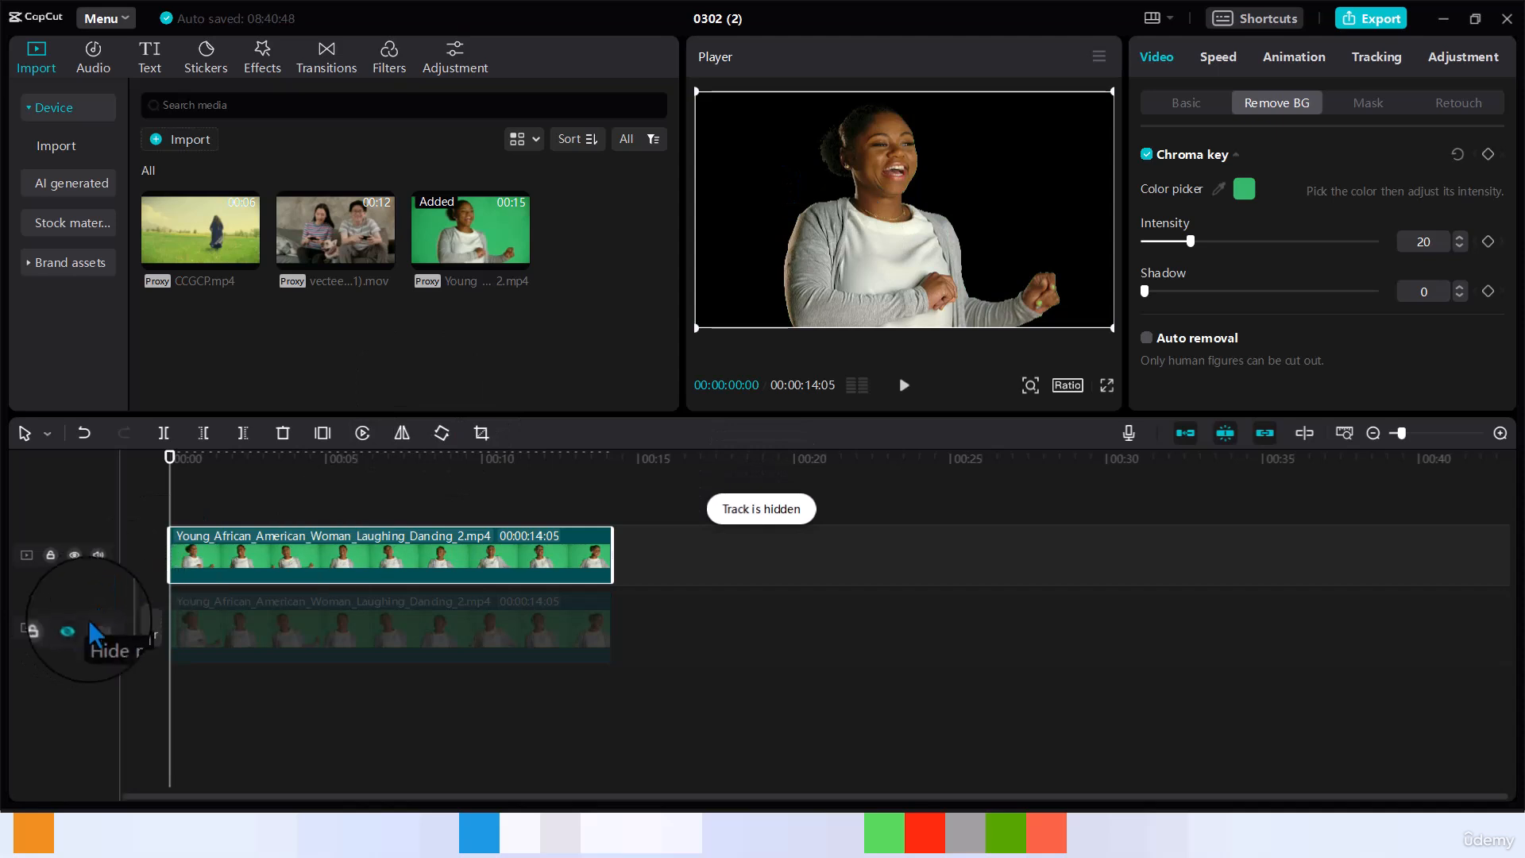
left_click(73, 626)
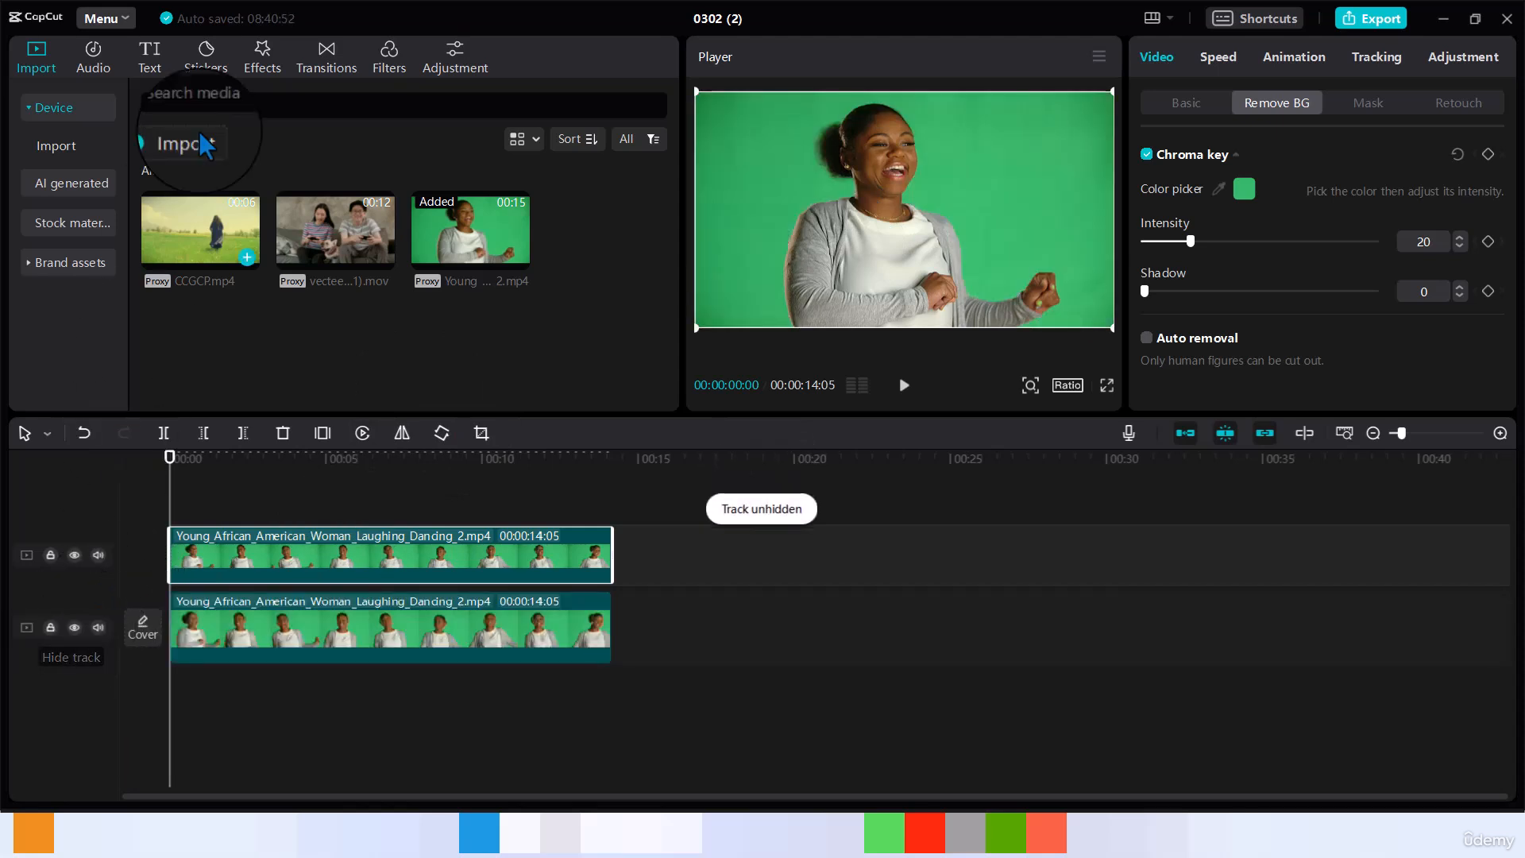
- Add a Default text clip at the start of the timeline
left_click(149, 64)
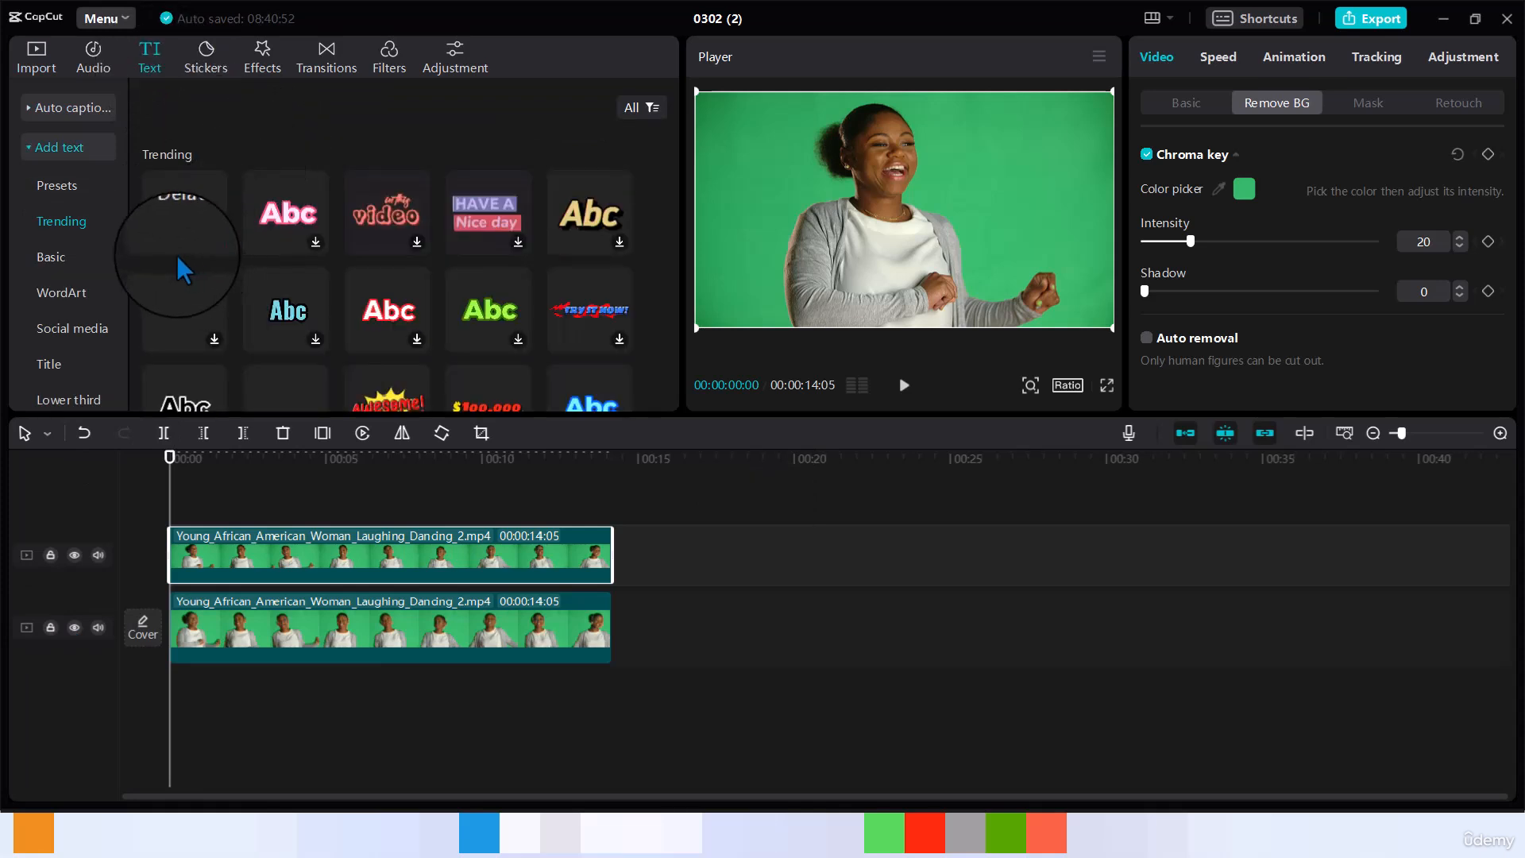
mouse_move(208, 250)
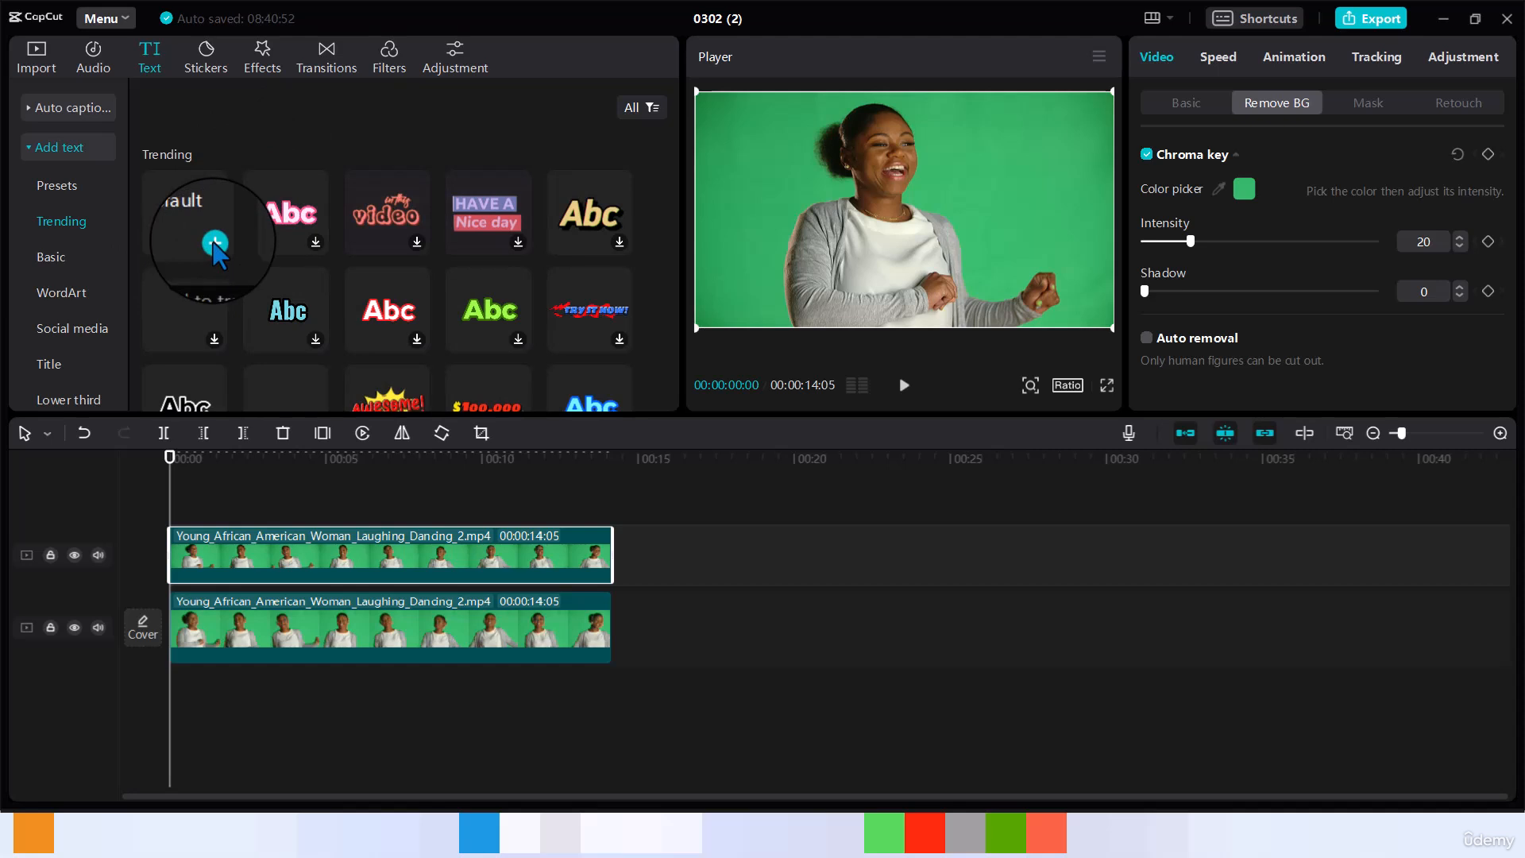
left_click(215, 243)
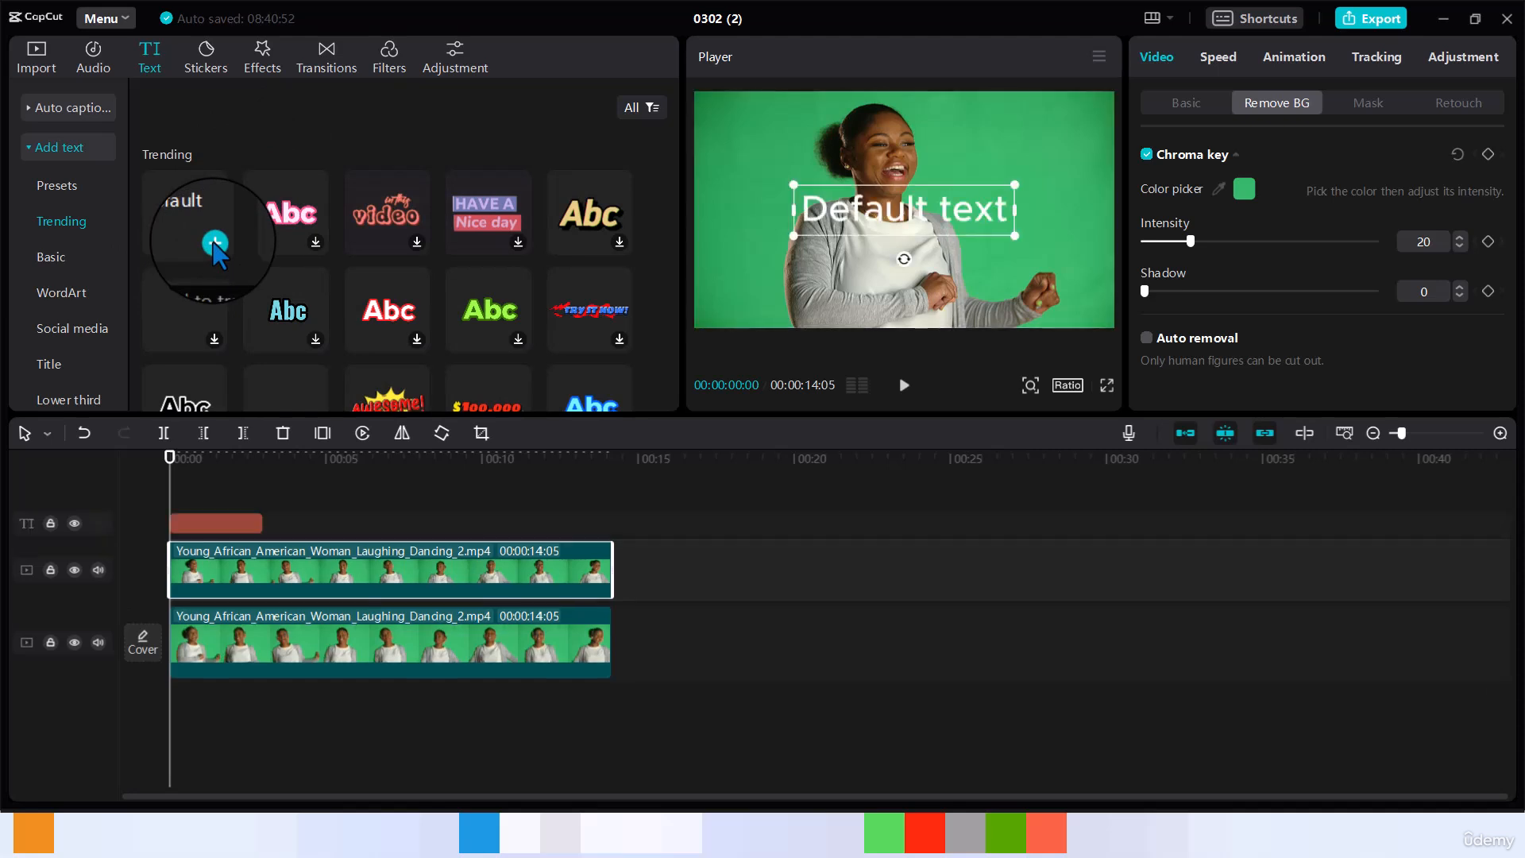
- Replace the default wording with "LIKE AND FOLLOW" and enlarge the text to span the full frame width
left_click(967, 214)
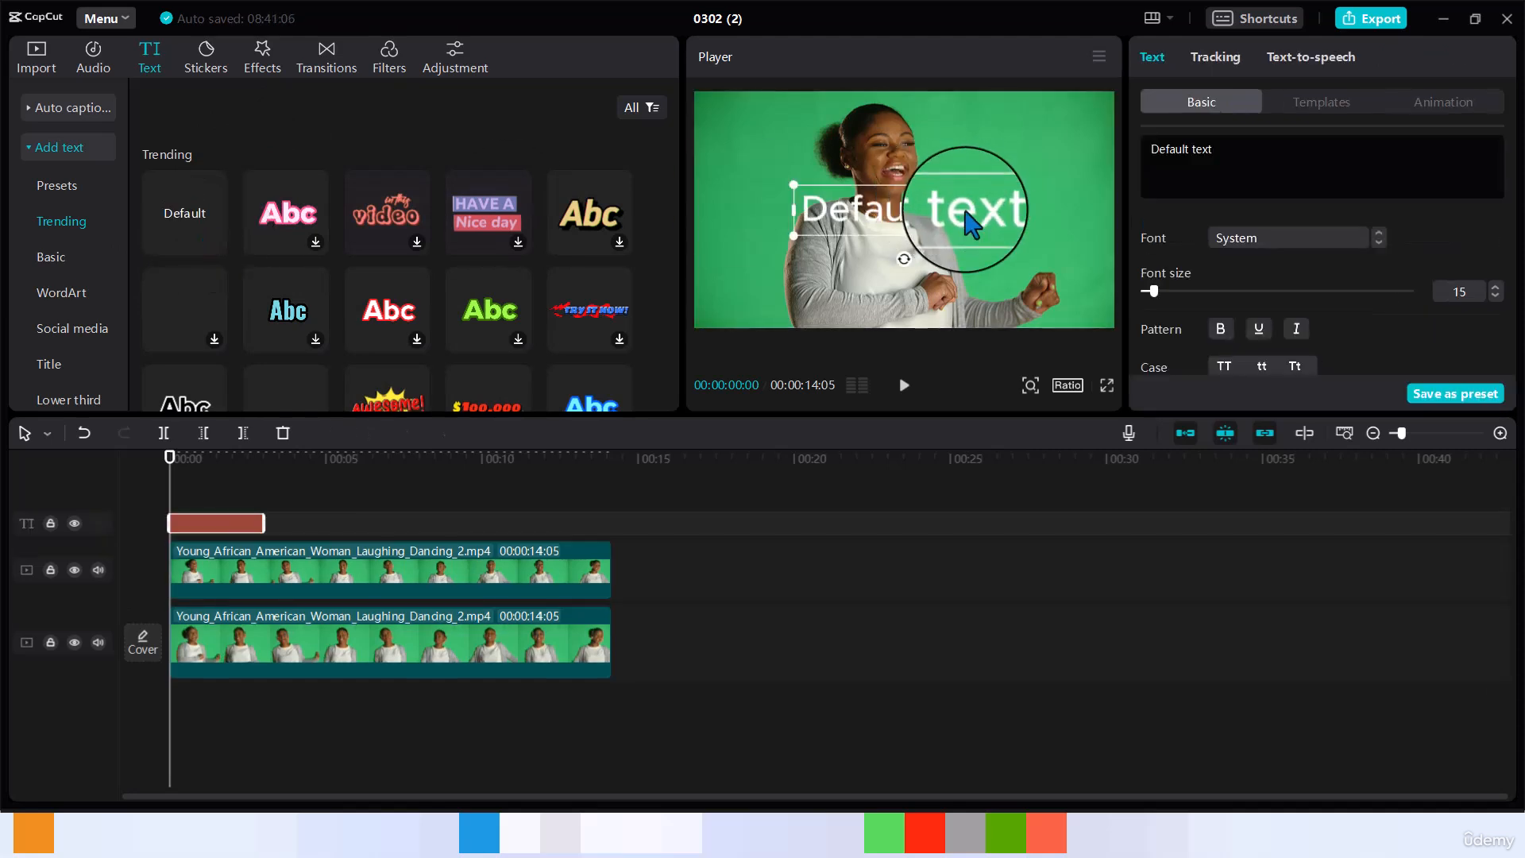
left_click(1249, 157)
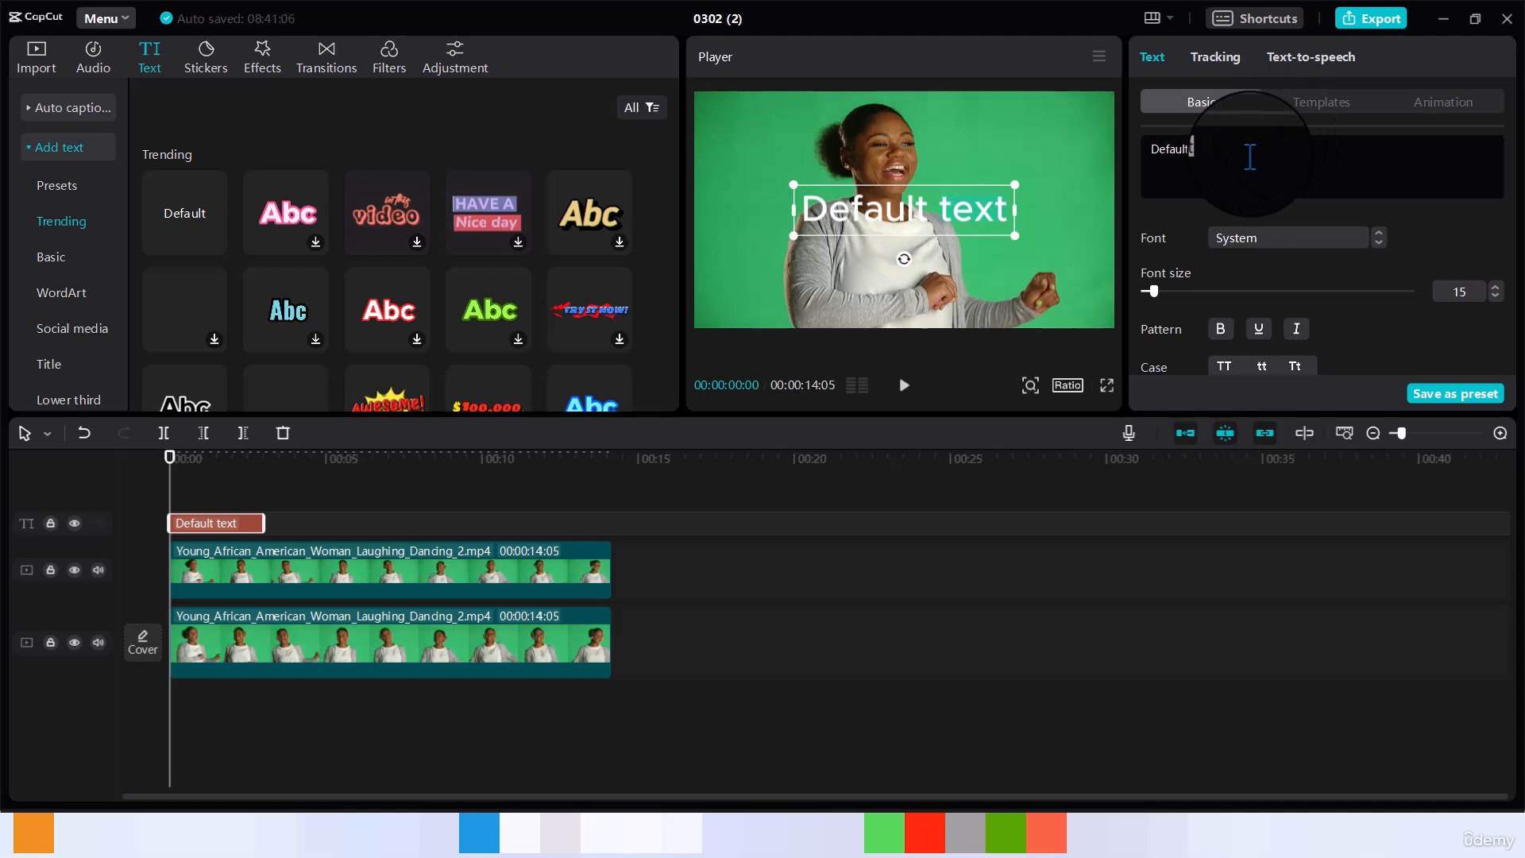
key("ctrl+a")
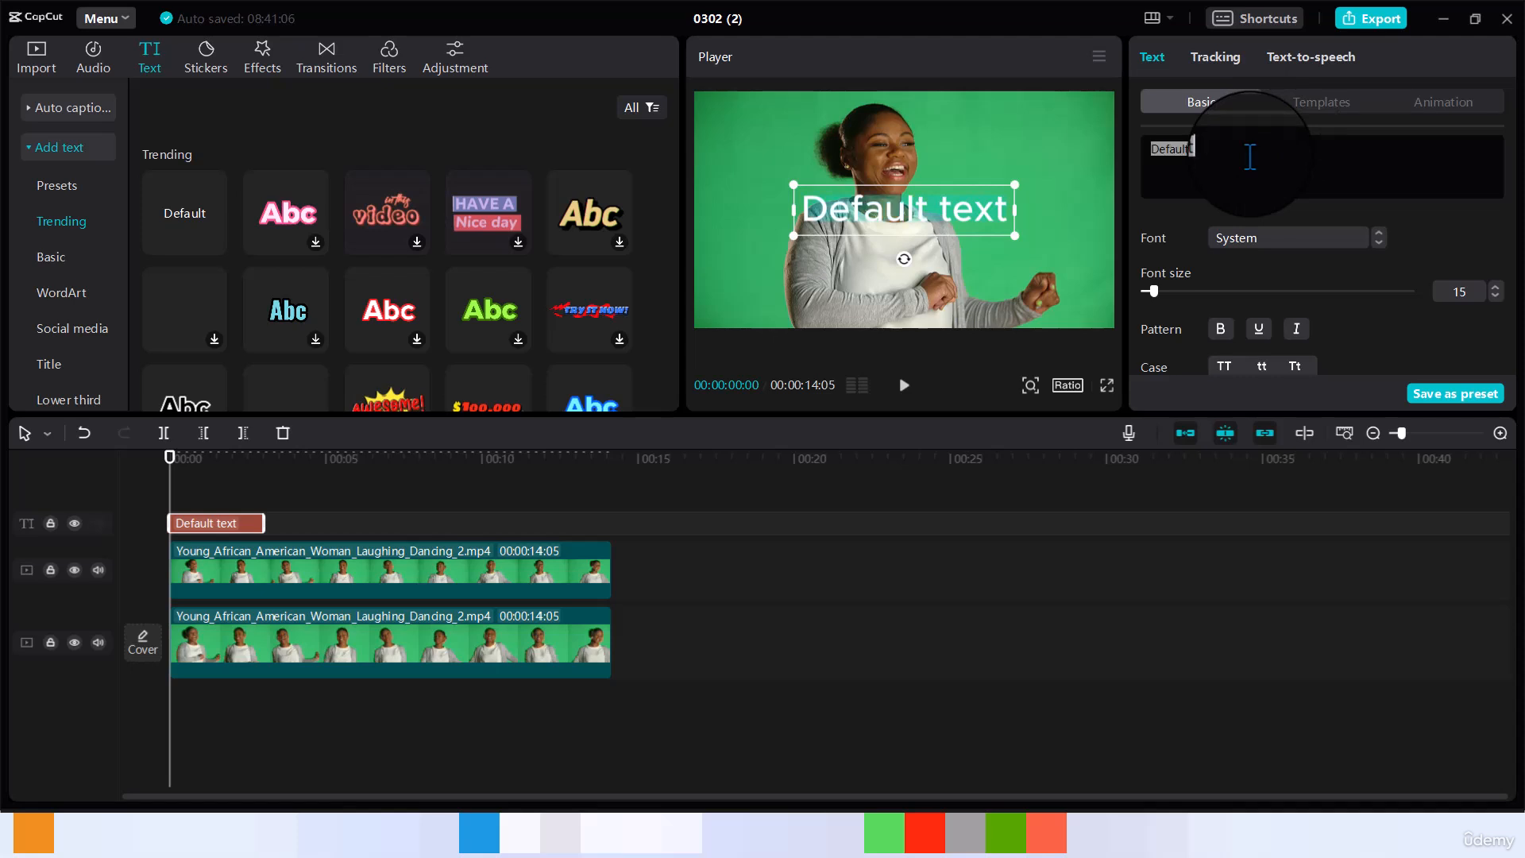
type("li")
key("BackSpace")
key("BackSpace")
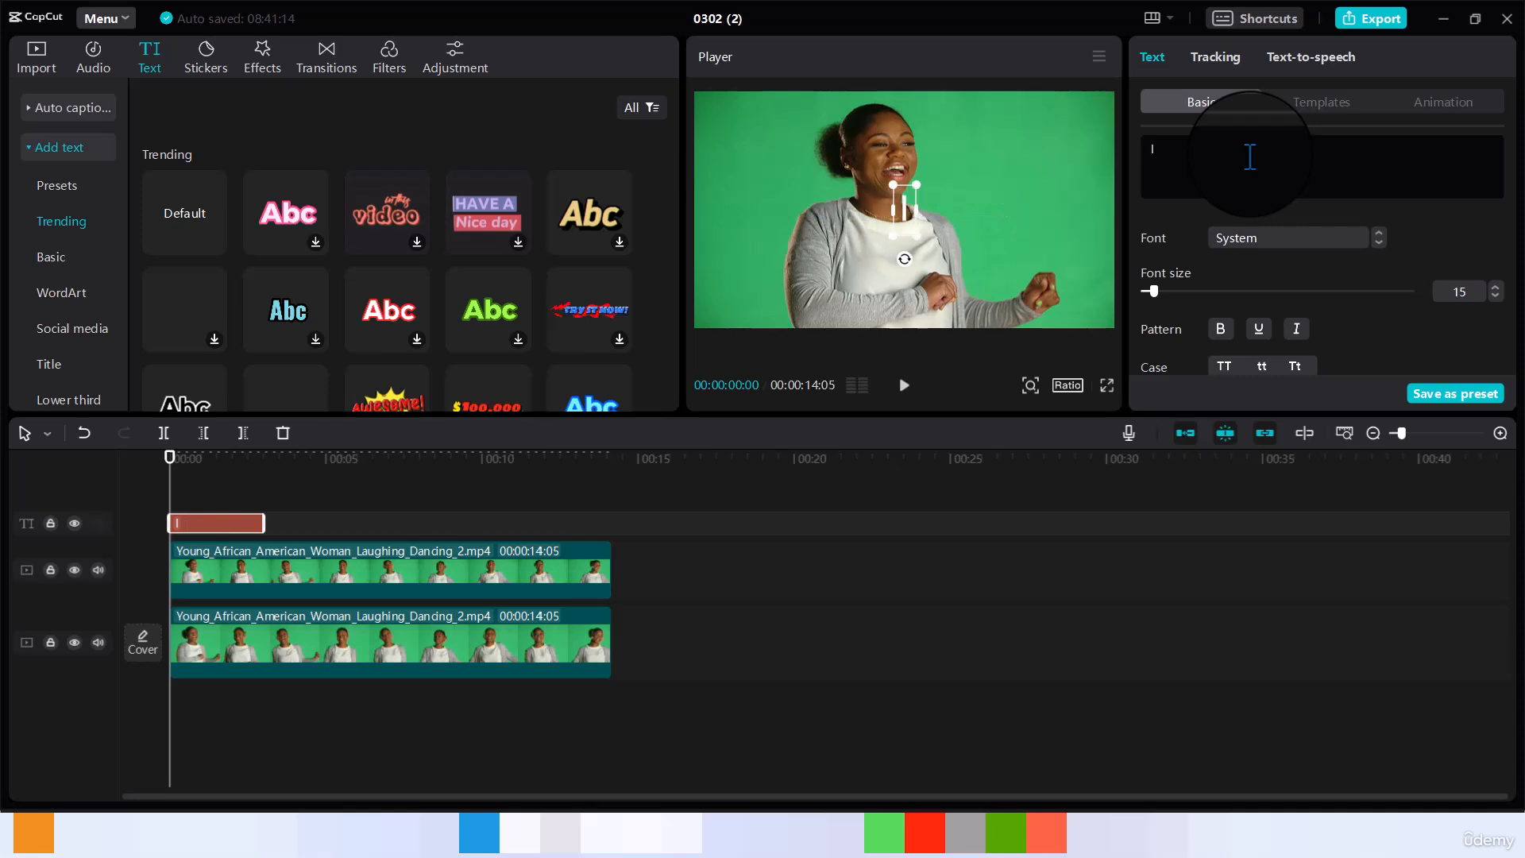
type("LIKE")
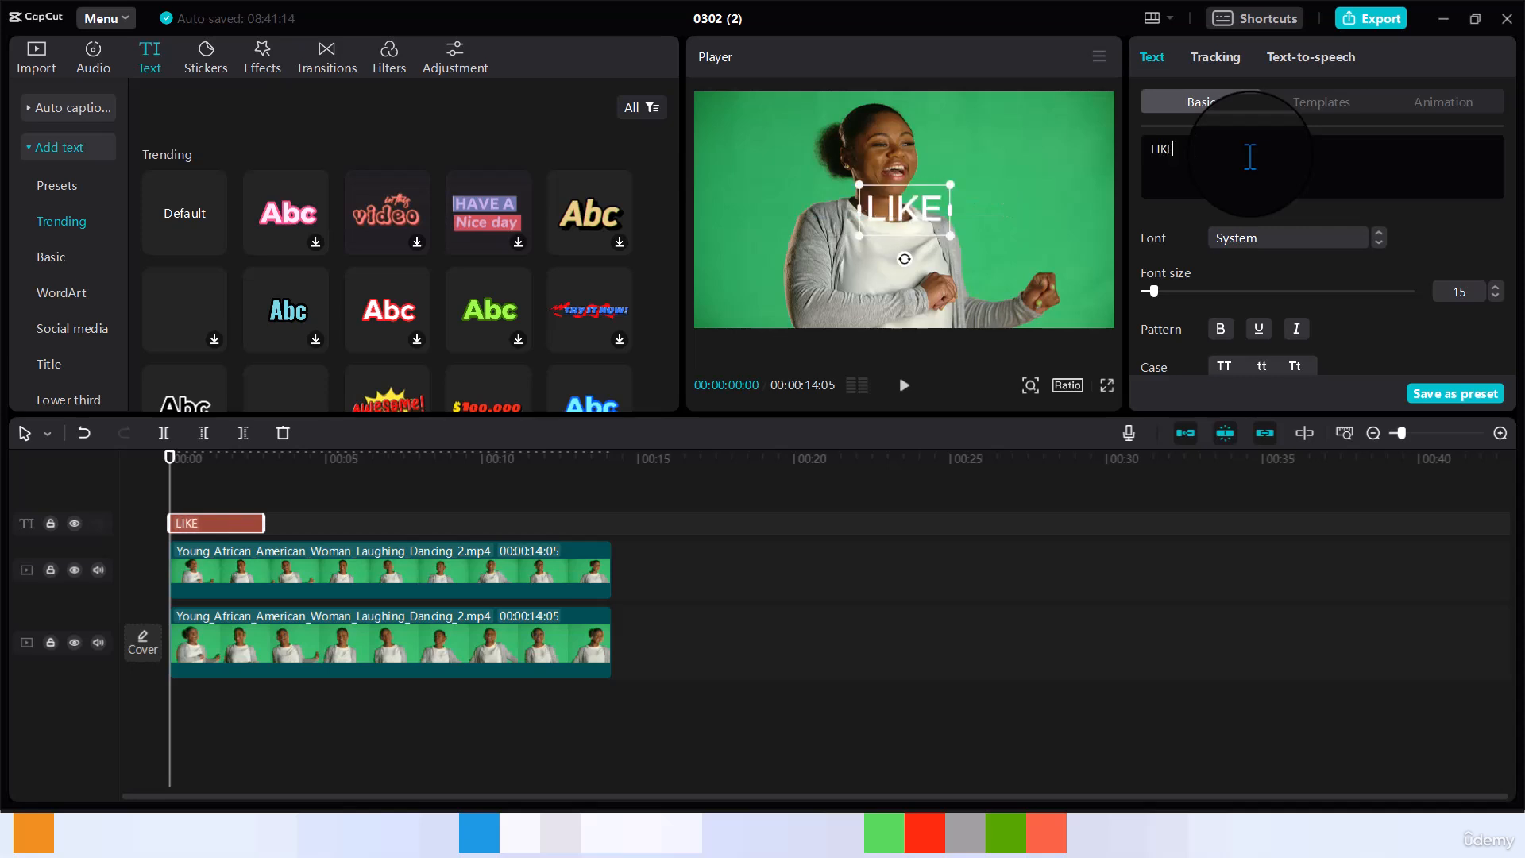
type(" A")
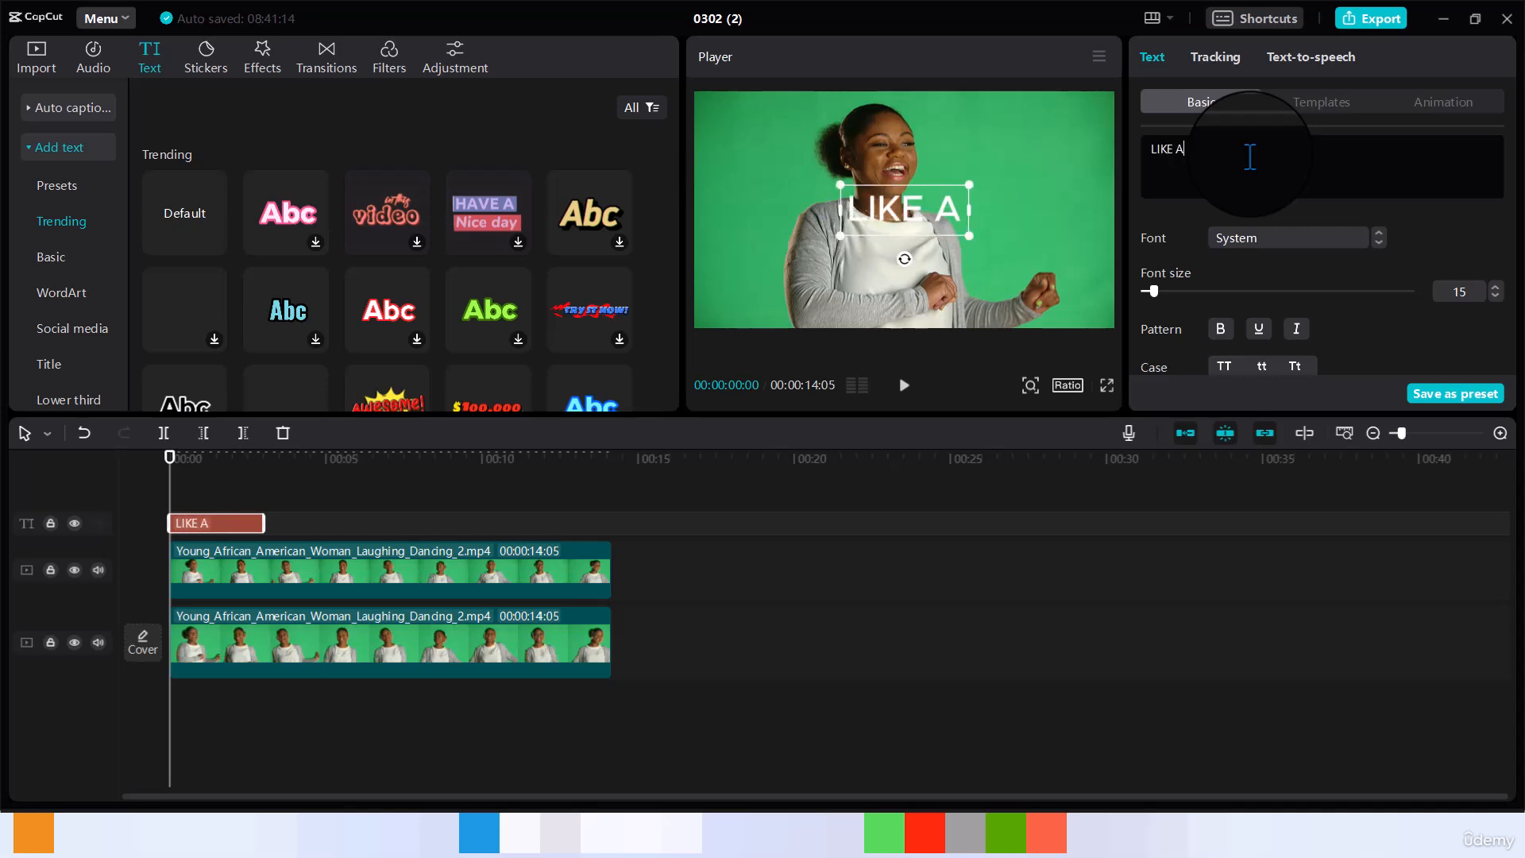
type("ND FOLLOW")
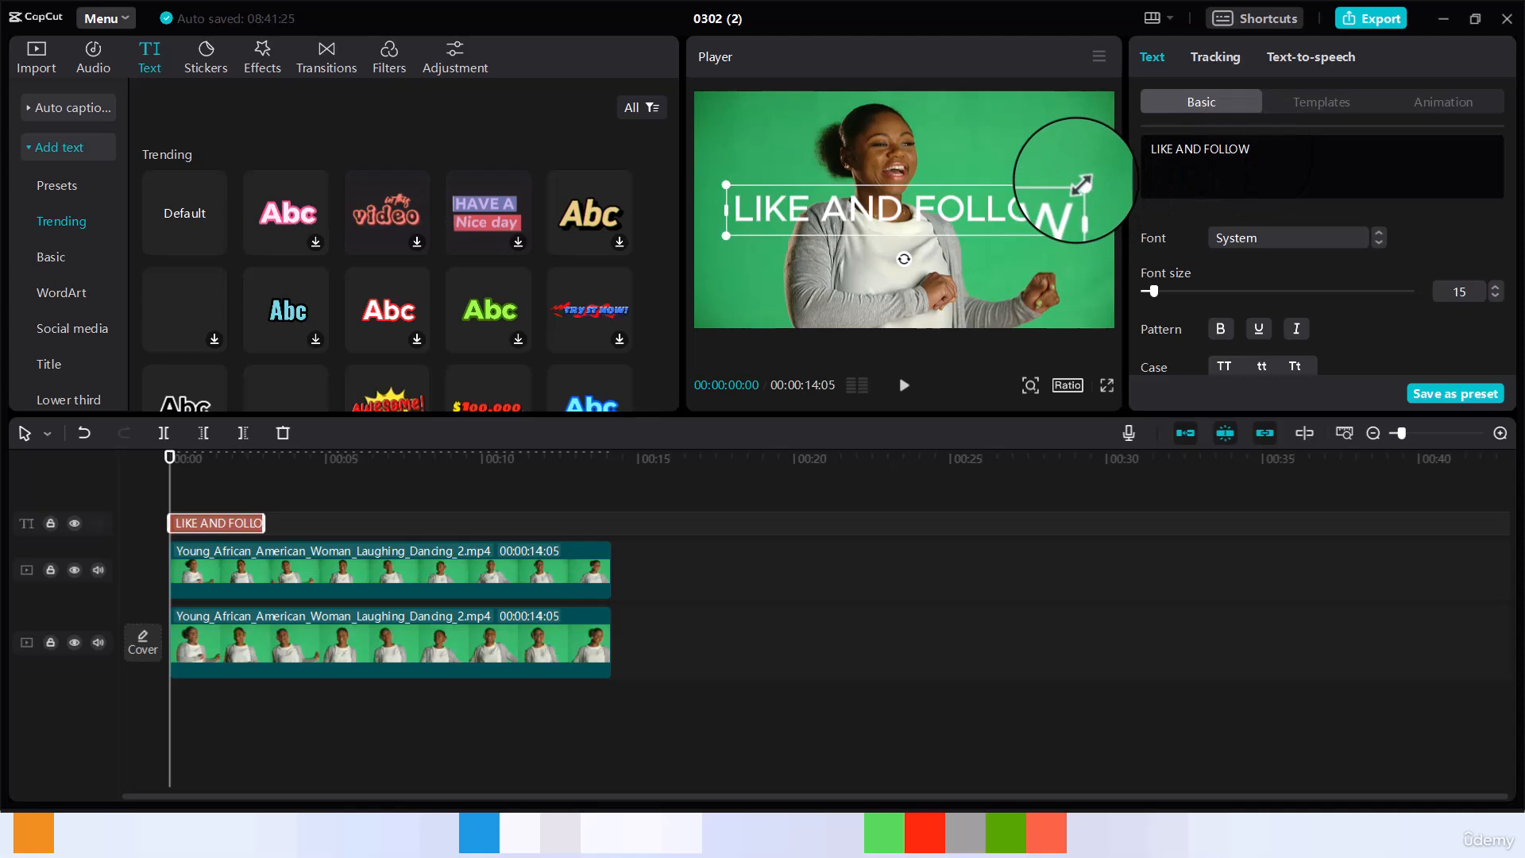
left_click_drag(1082, 185, 1113, 161)
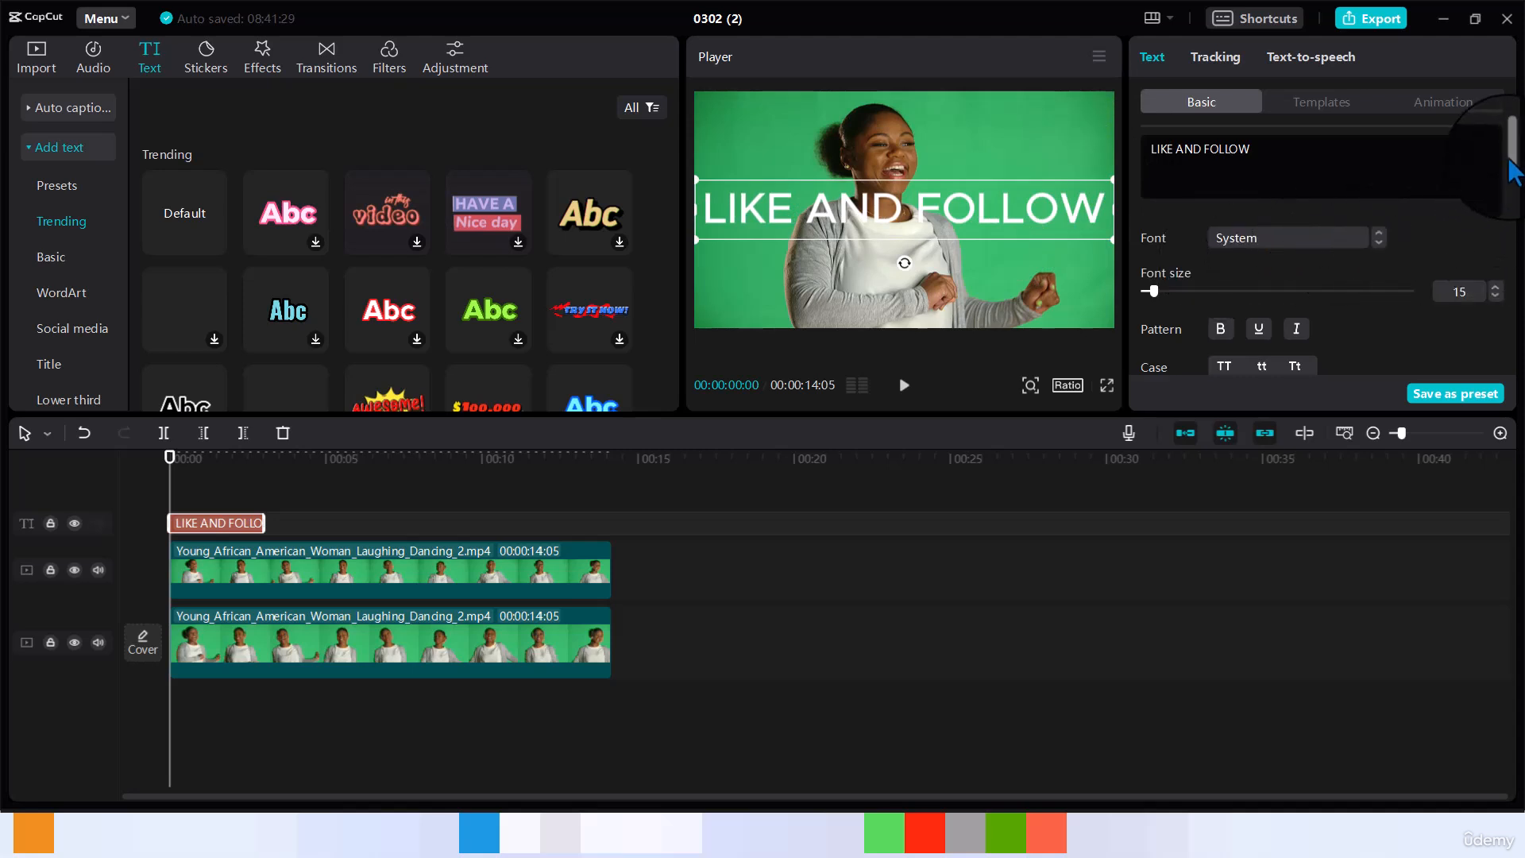
- Try orange and bright blue for the LIKE AND FOLLOW text, and set its color to light blue 469DF3
scroll(1512, 195, "down", 3)
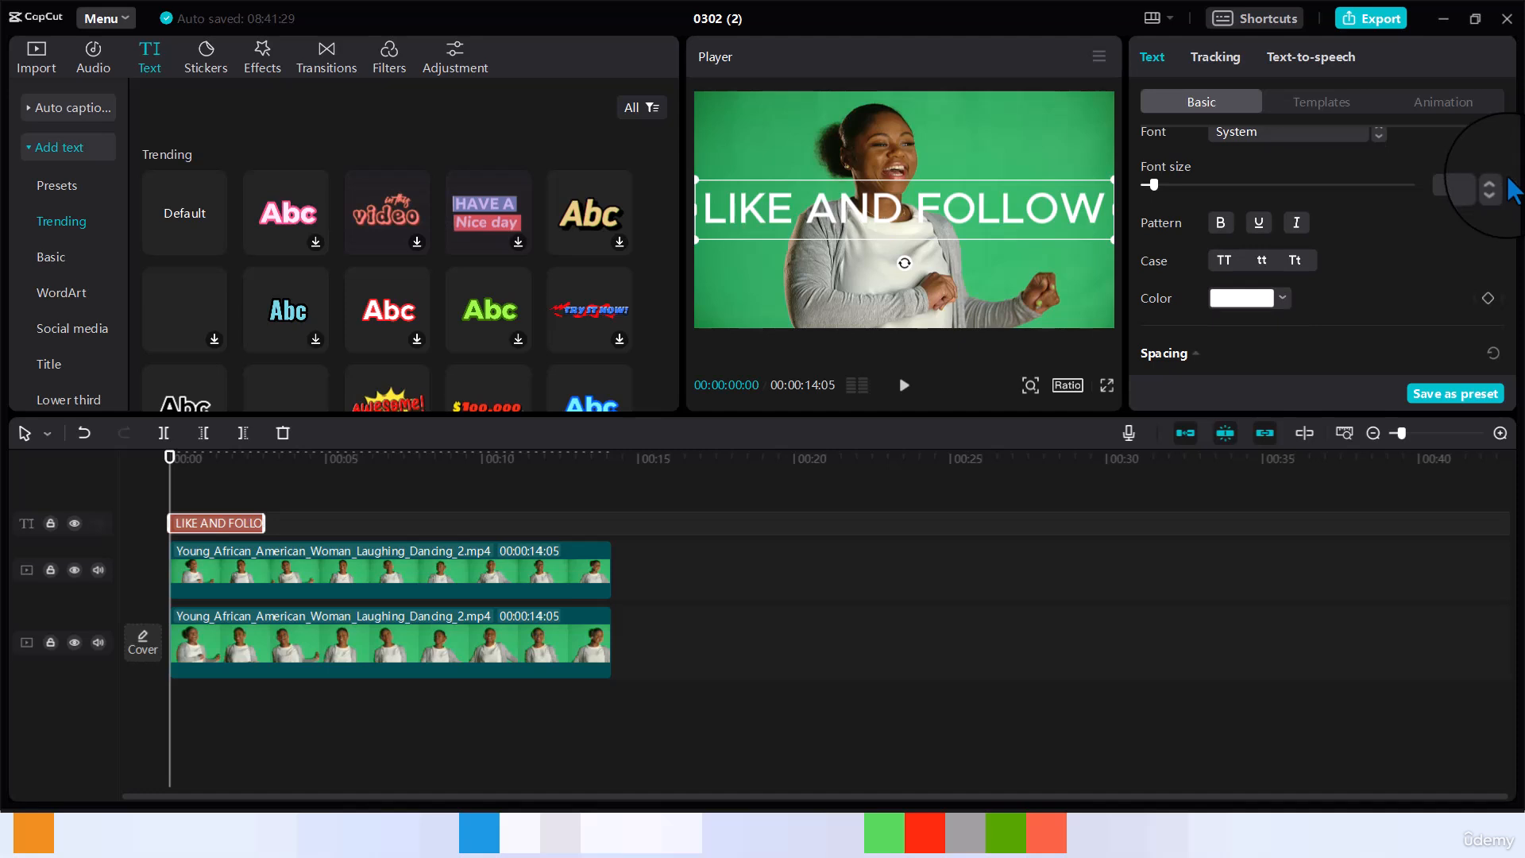
scroll(1514, 195, "down", 2)
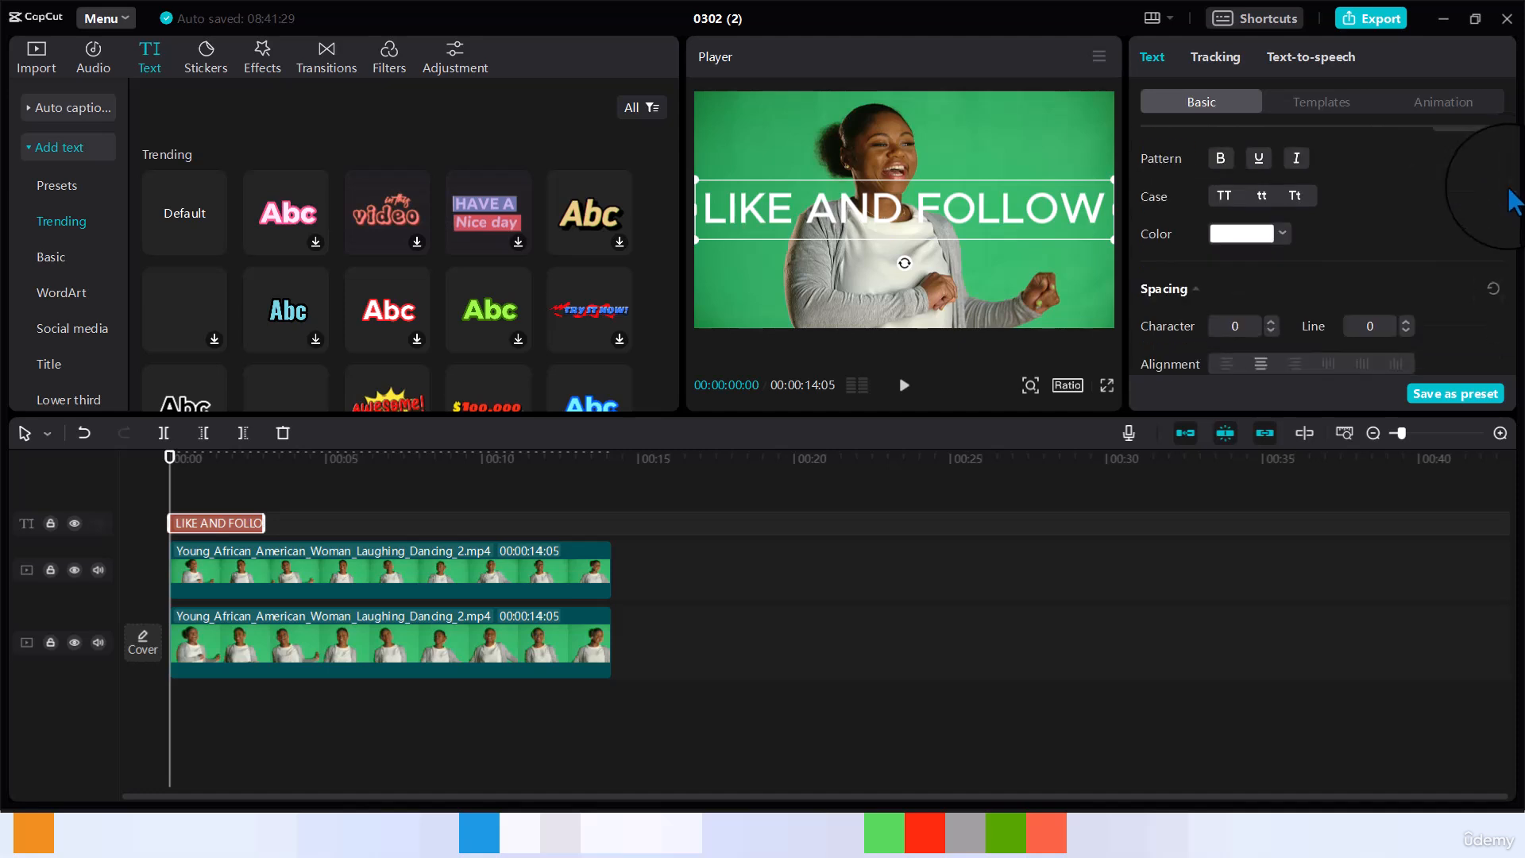
left_click(1282, 232)
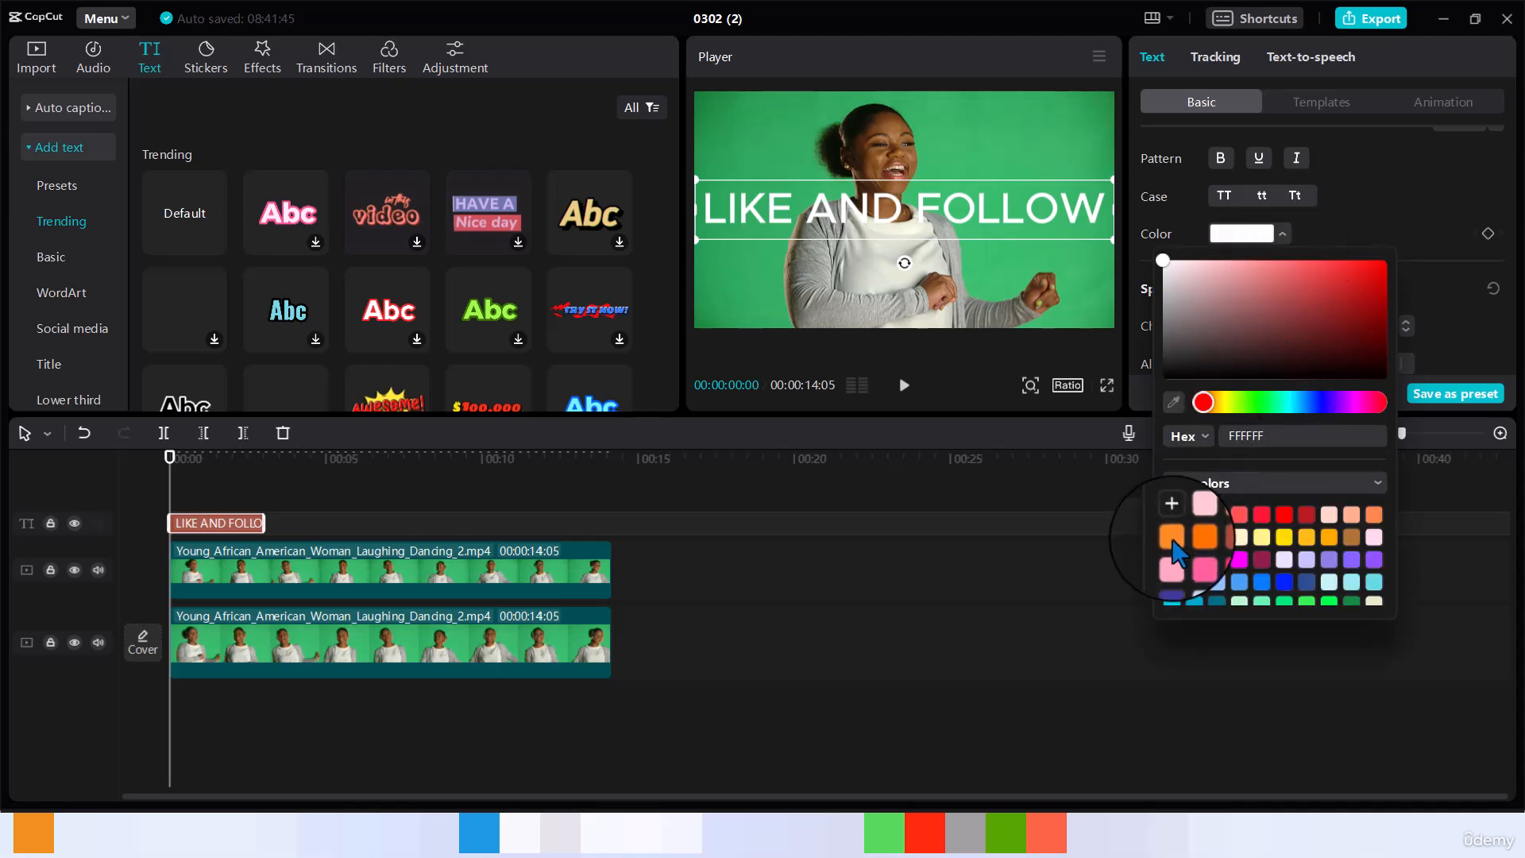
left_click(1173, 537)
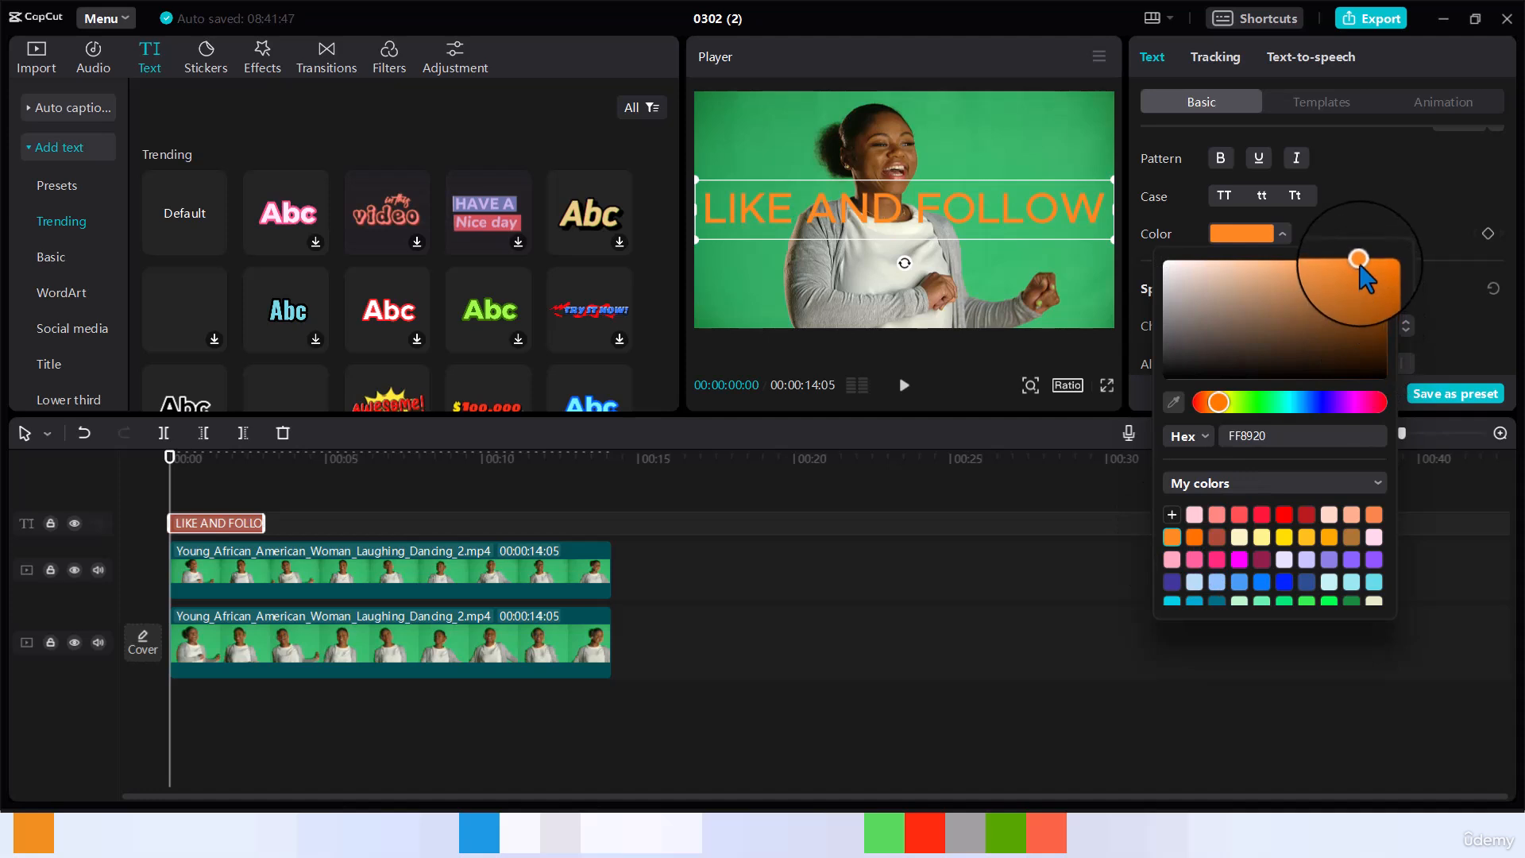
left_click_drag(1358, 264, 1387, 265)
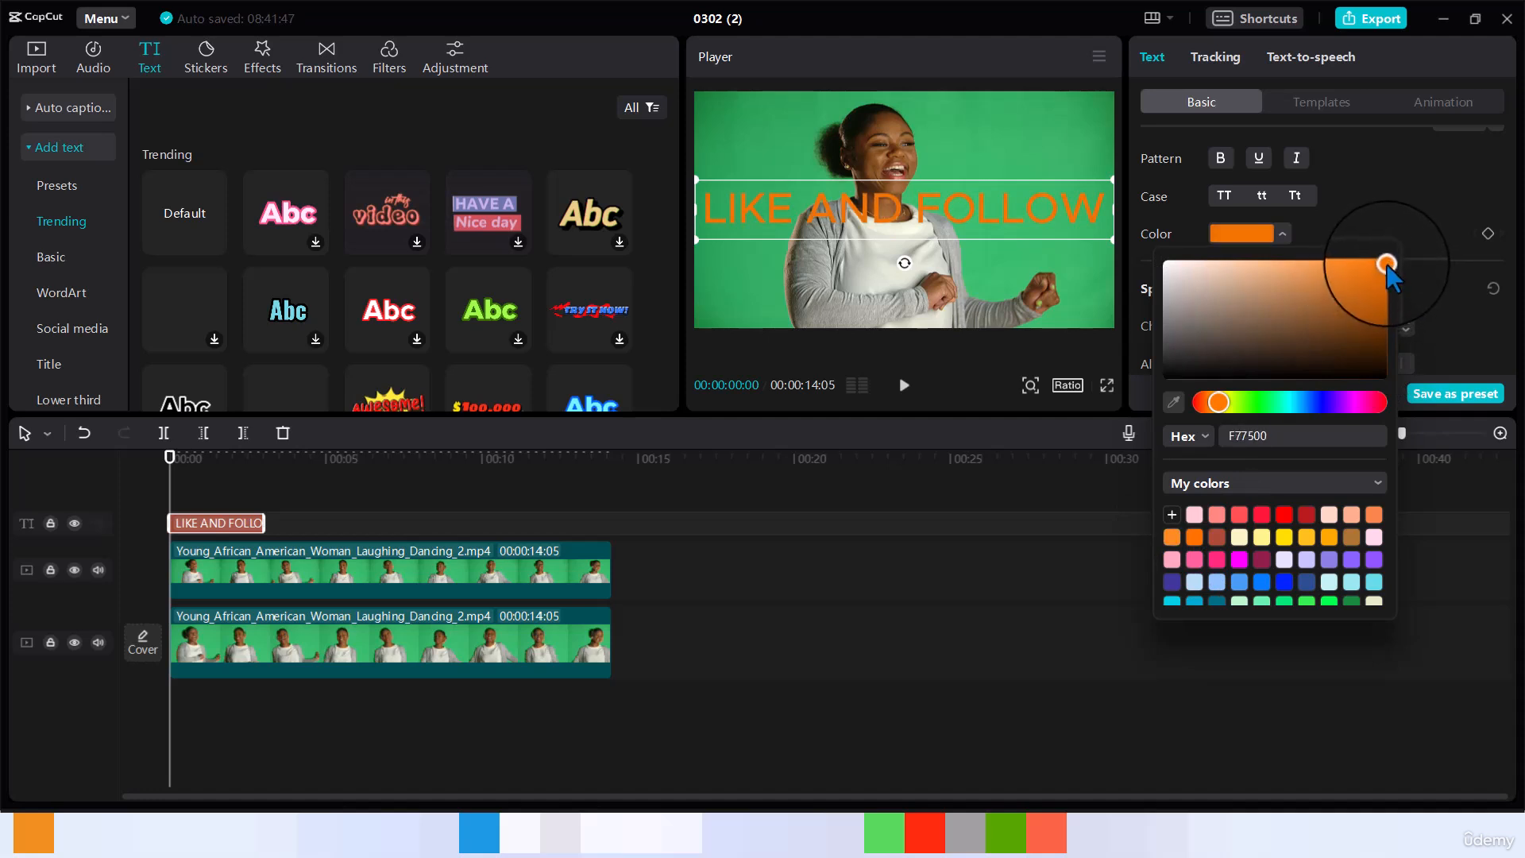
left_click(1257, 584)
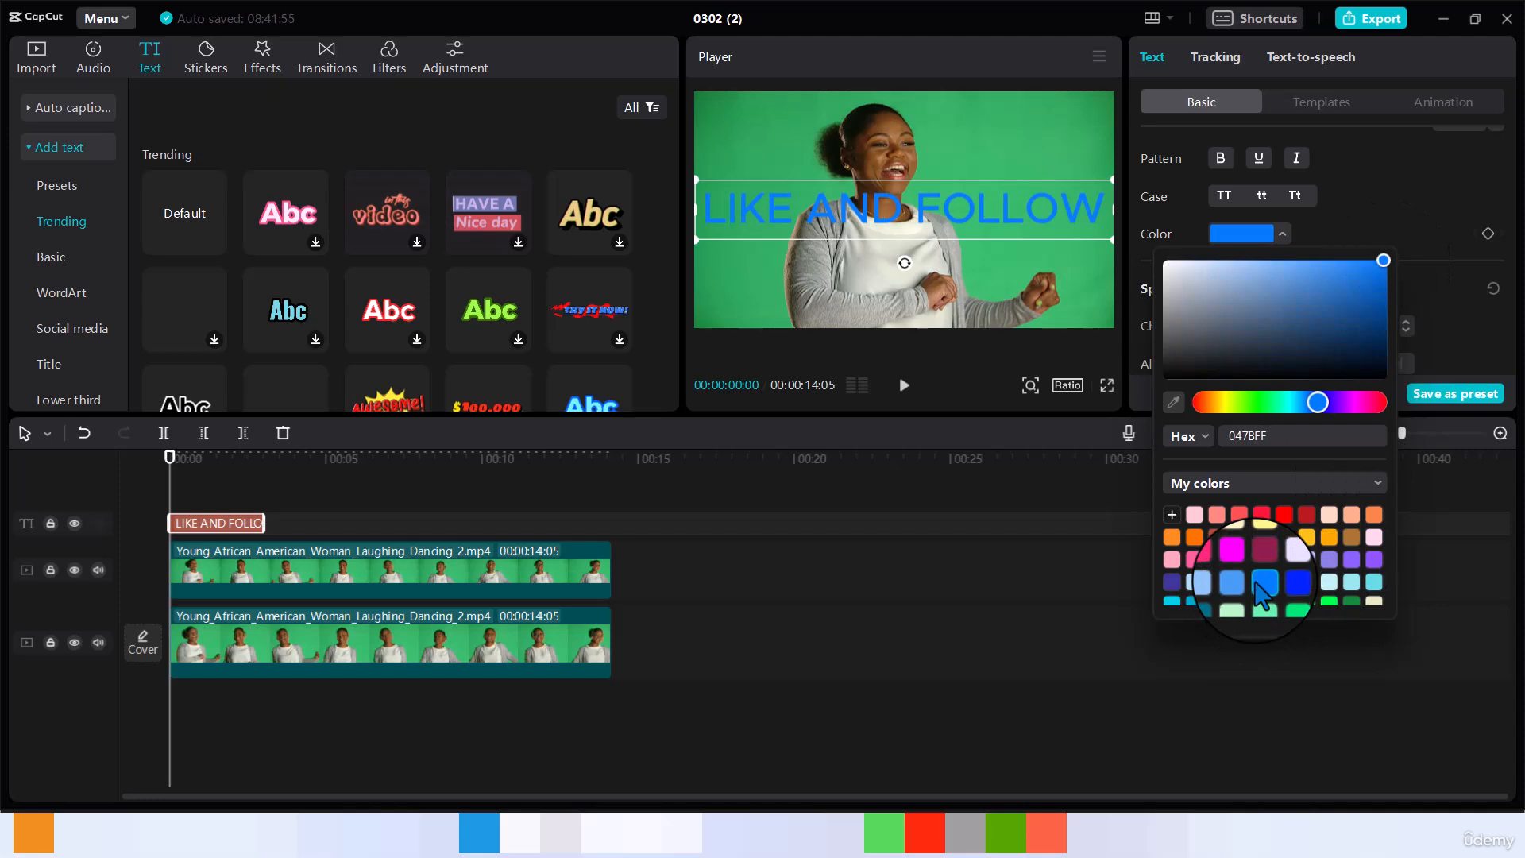
left_click(1238, 588)
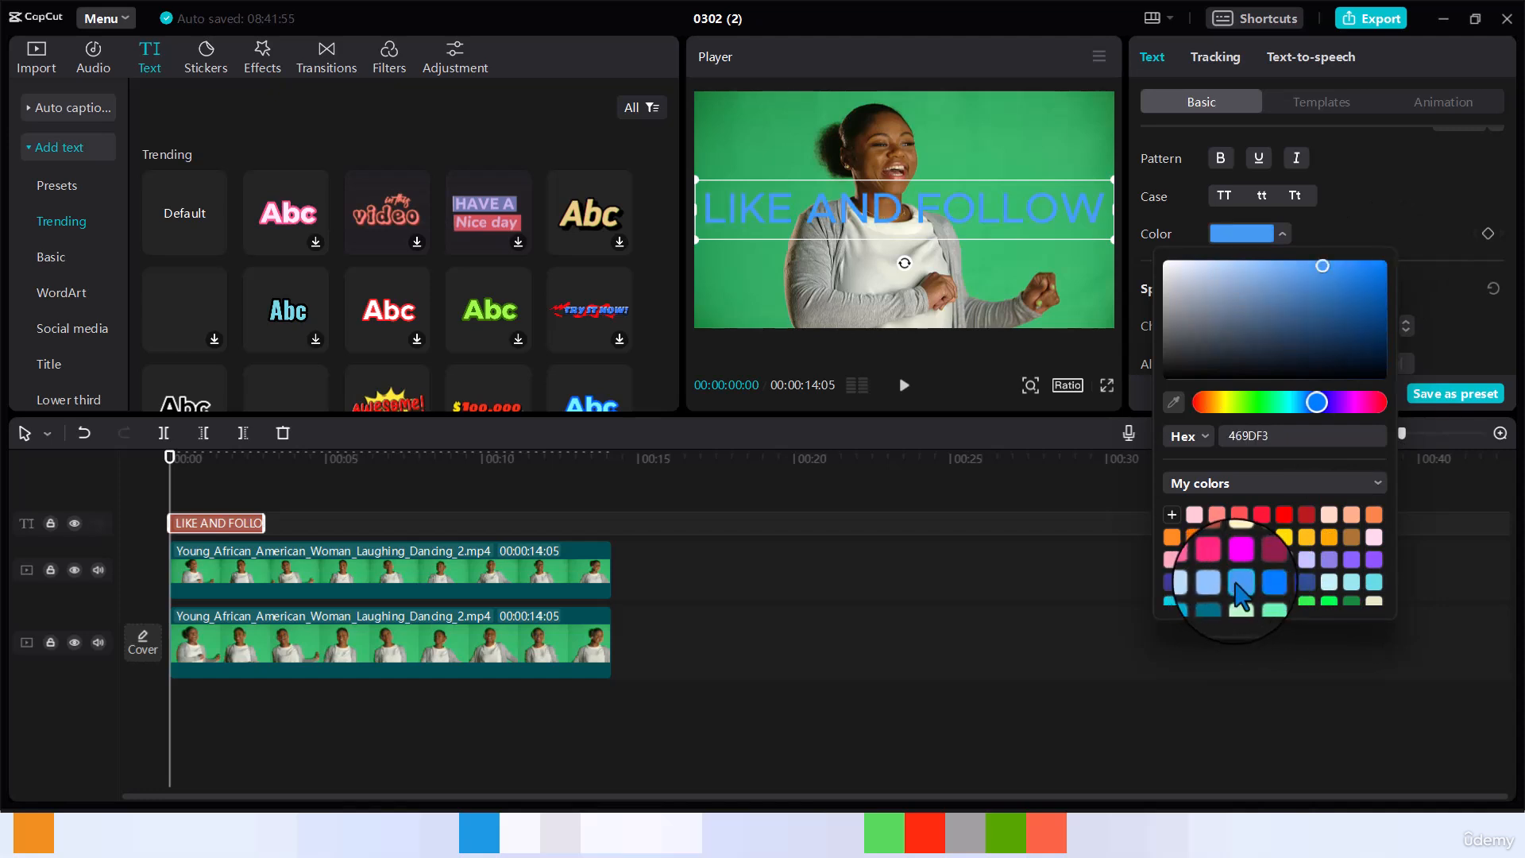
- Try purple 9055FF for the LIKE AND FOLLOW text, and set its color to pale cyan C0F1F5
left_click(1377, 564)
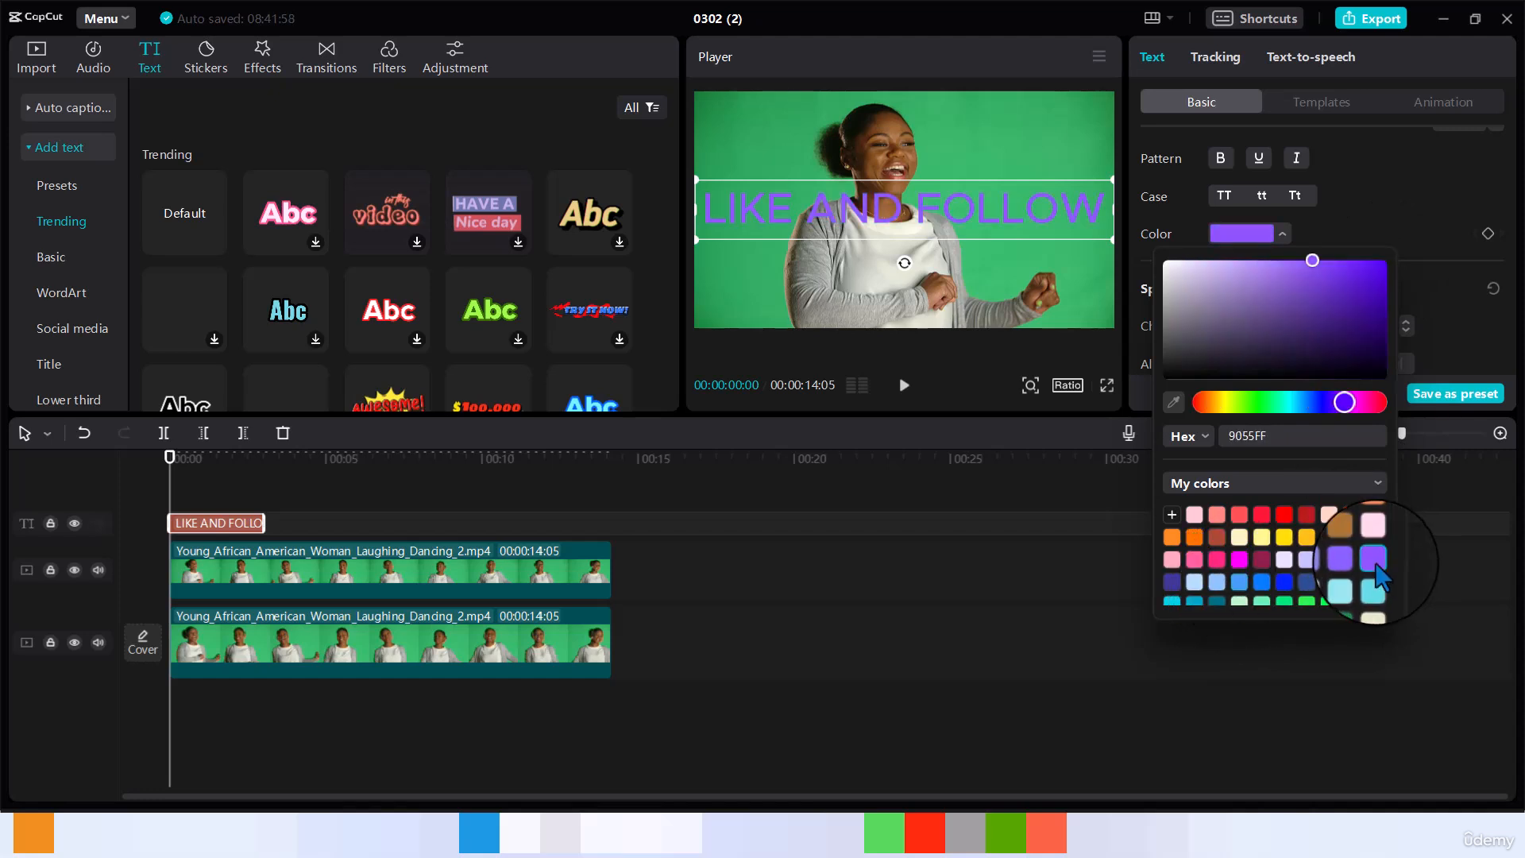
left_click(1330, 582)
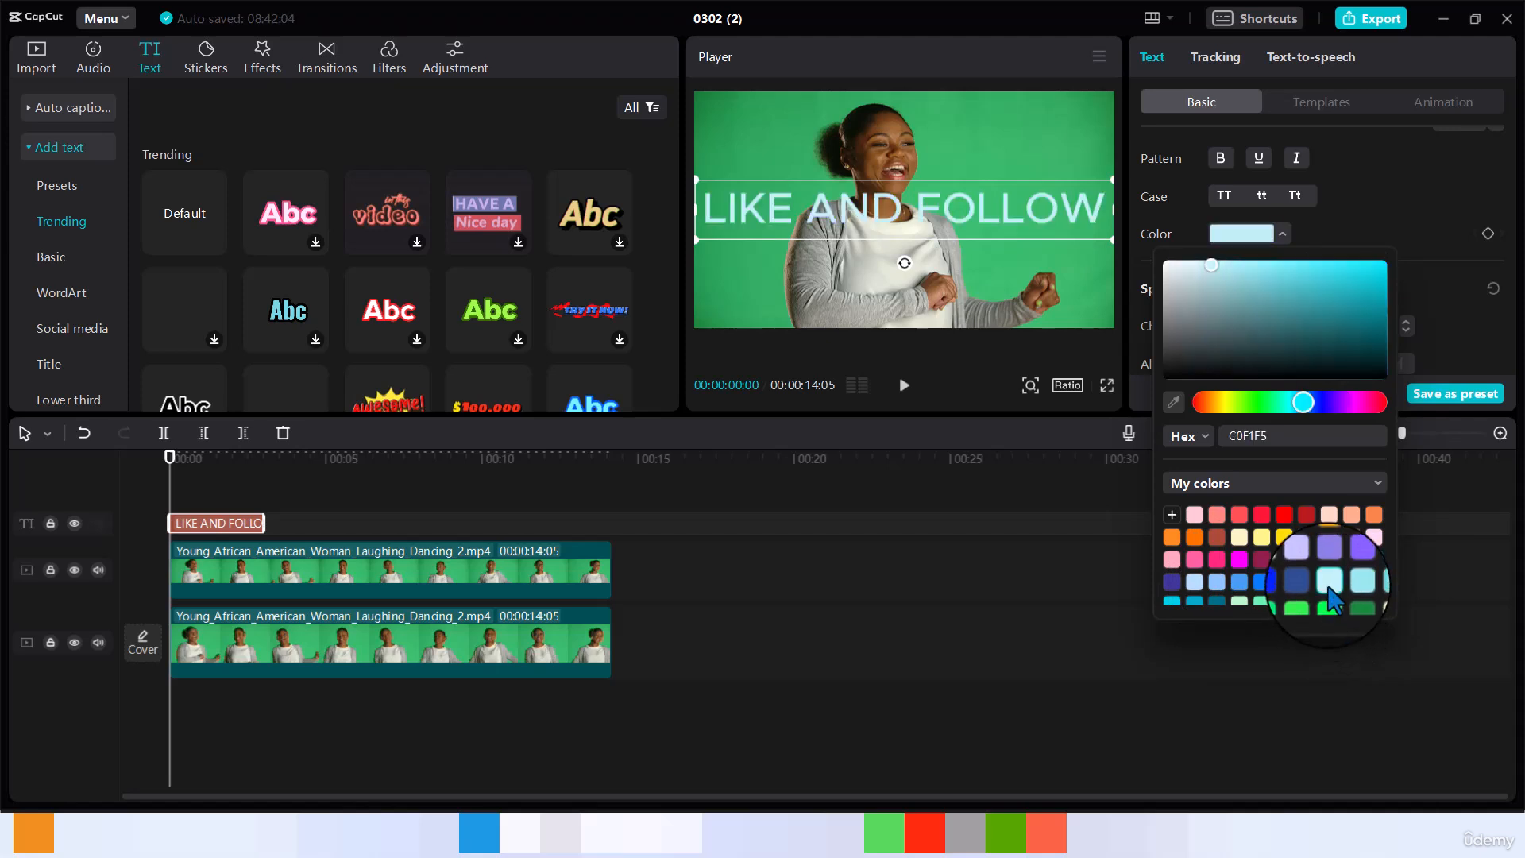
- Apply the Trending text template with slanted tan lettering and a black outline to the LIKE AND FOLLOW title
left_click(1321, 104)
left_click(1321, 104)
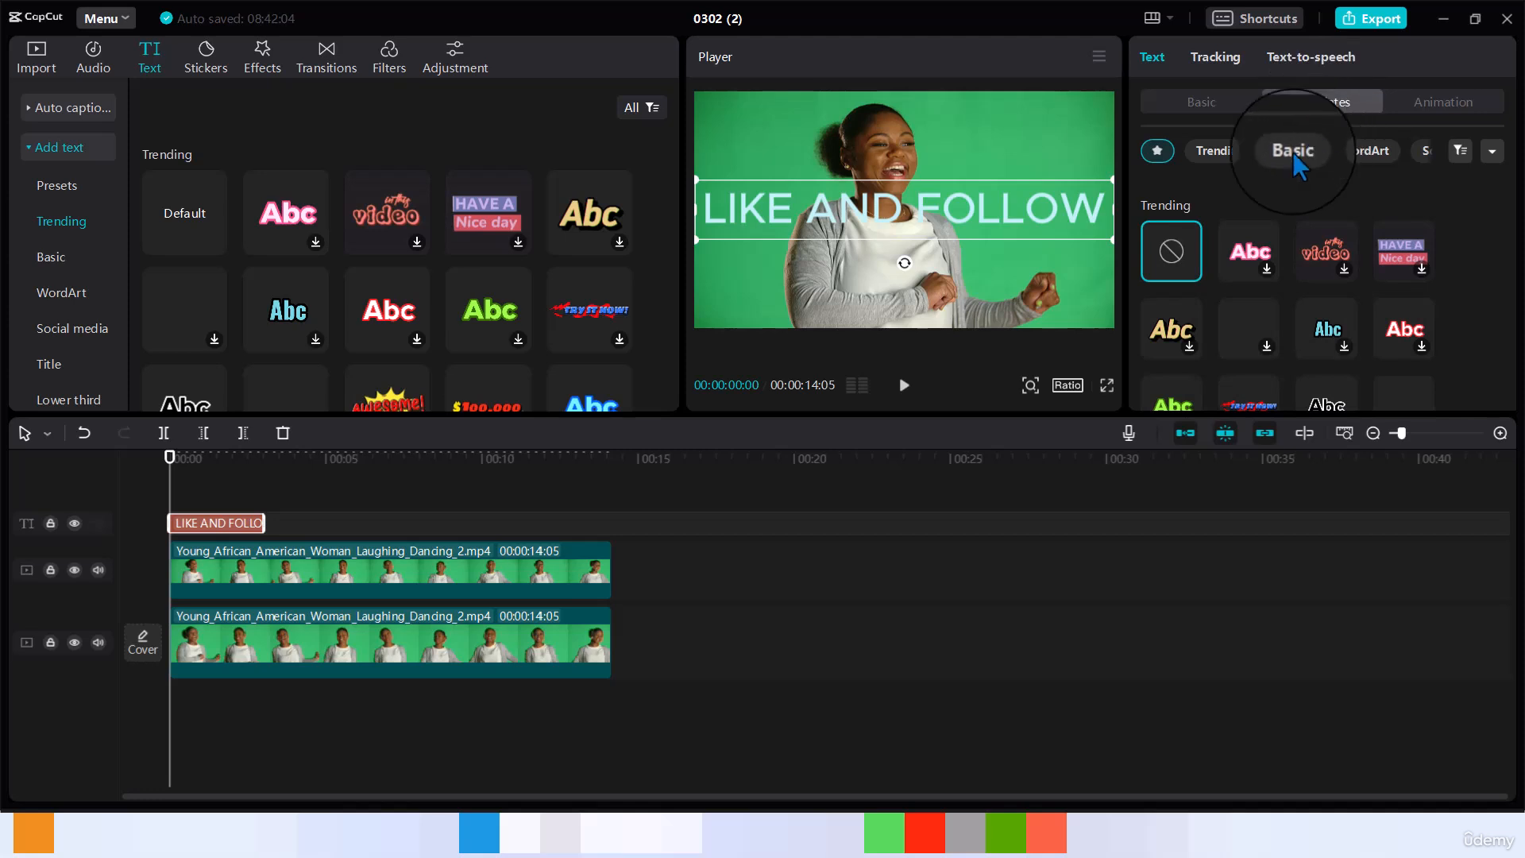
left_click(1227, 157)
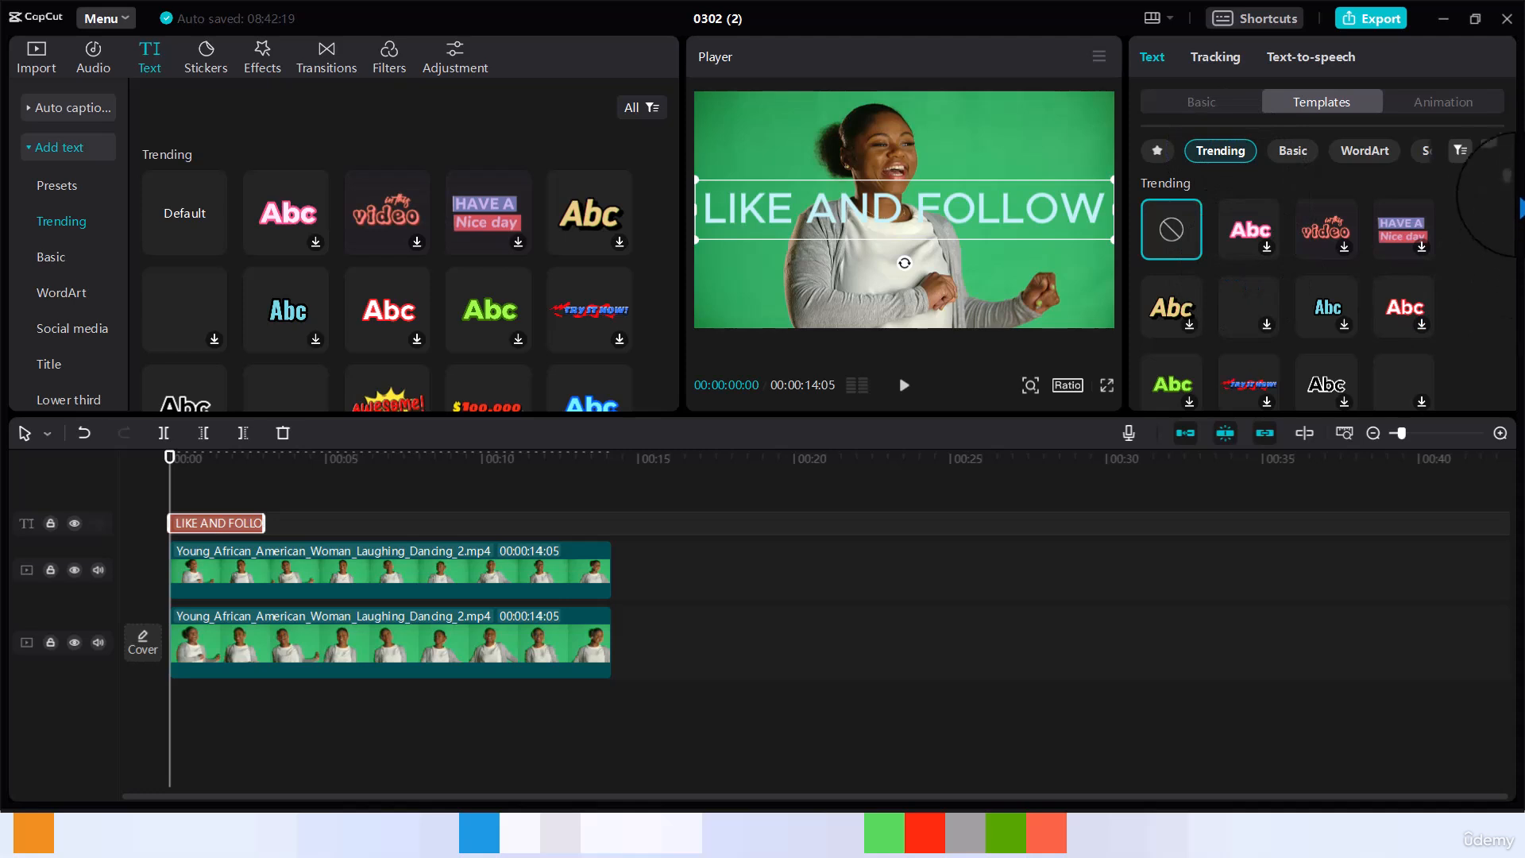
scroll(1514, 191, "down", 5)
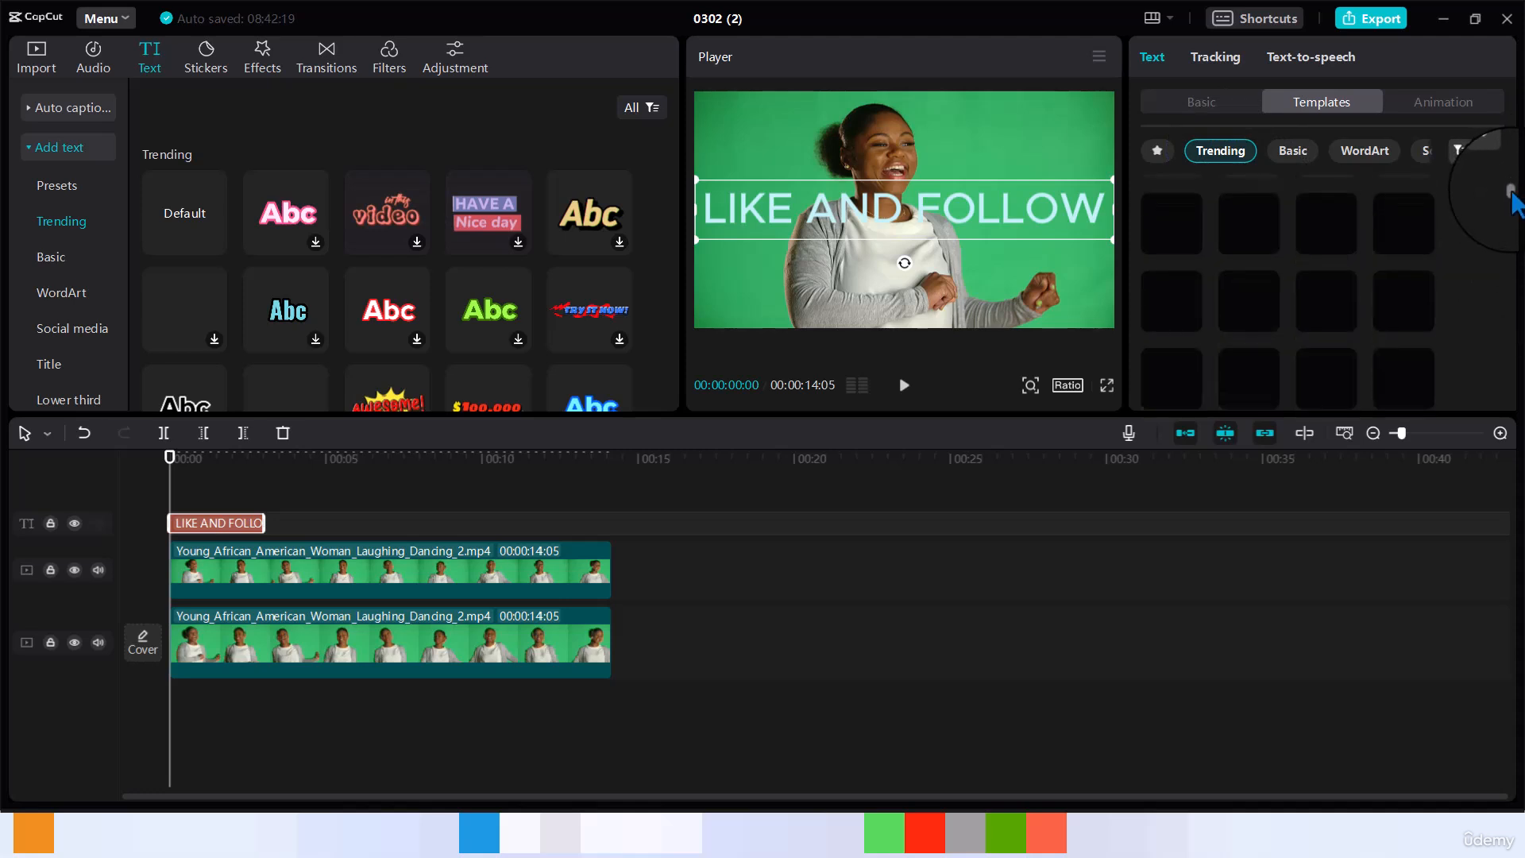
scroll(1515, 184, "up", 5)
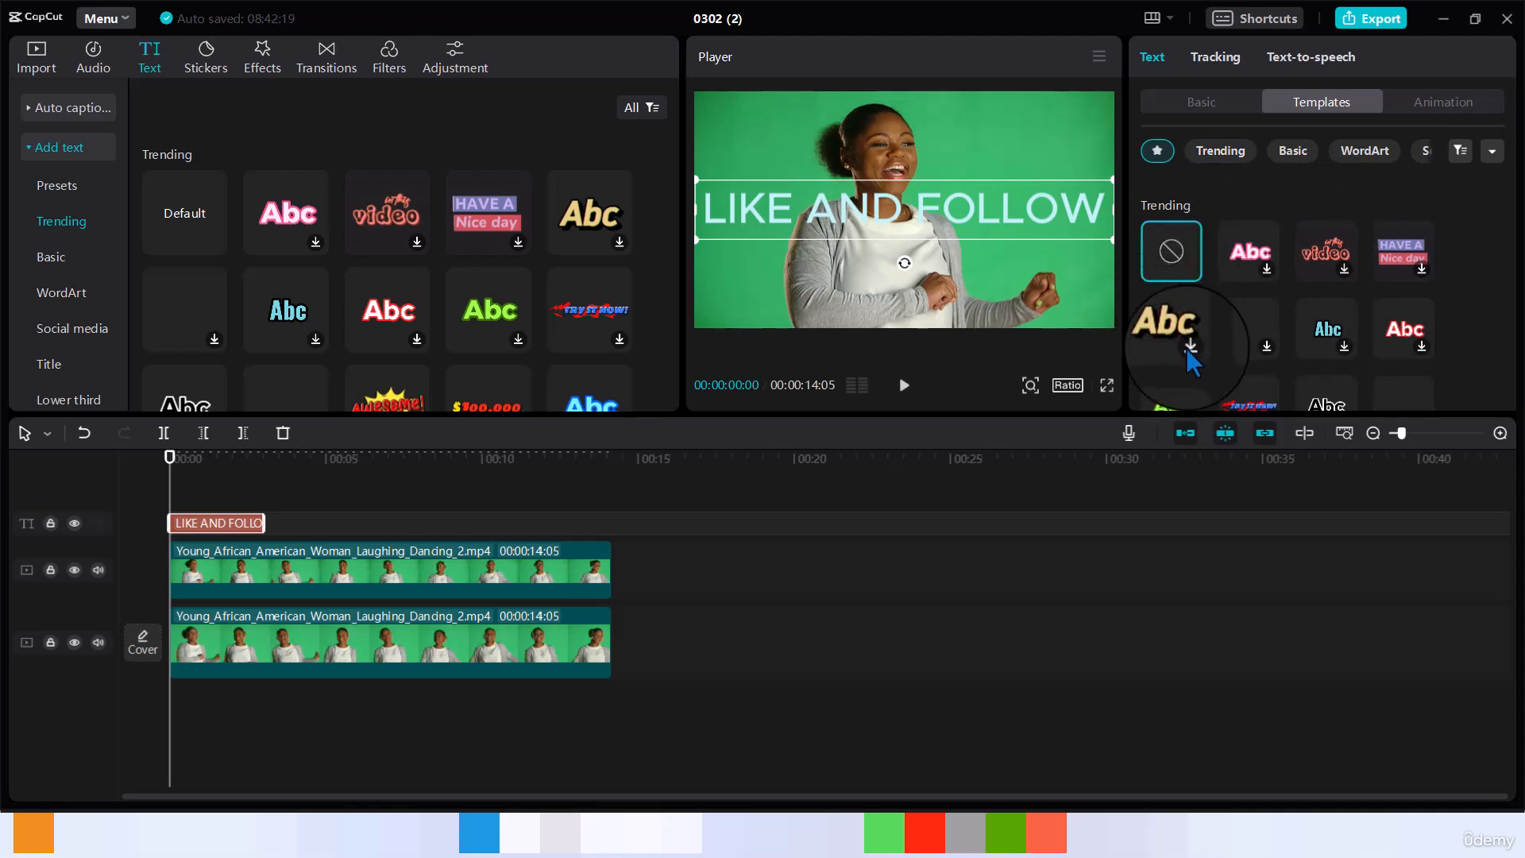
left_click(1187, 349)
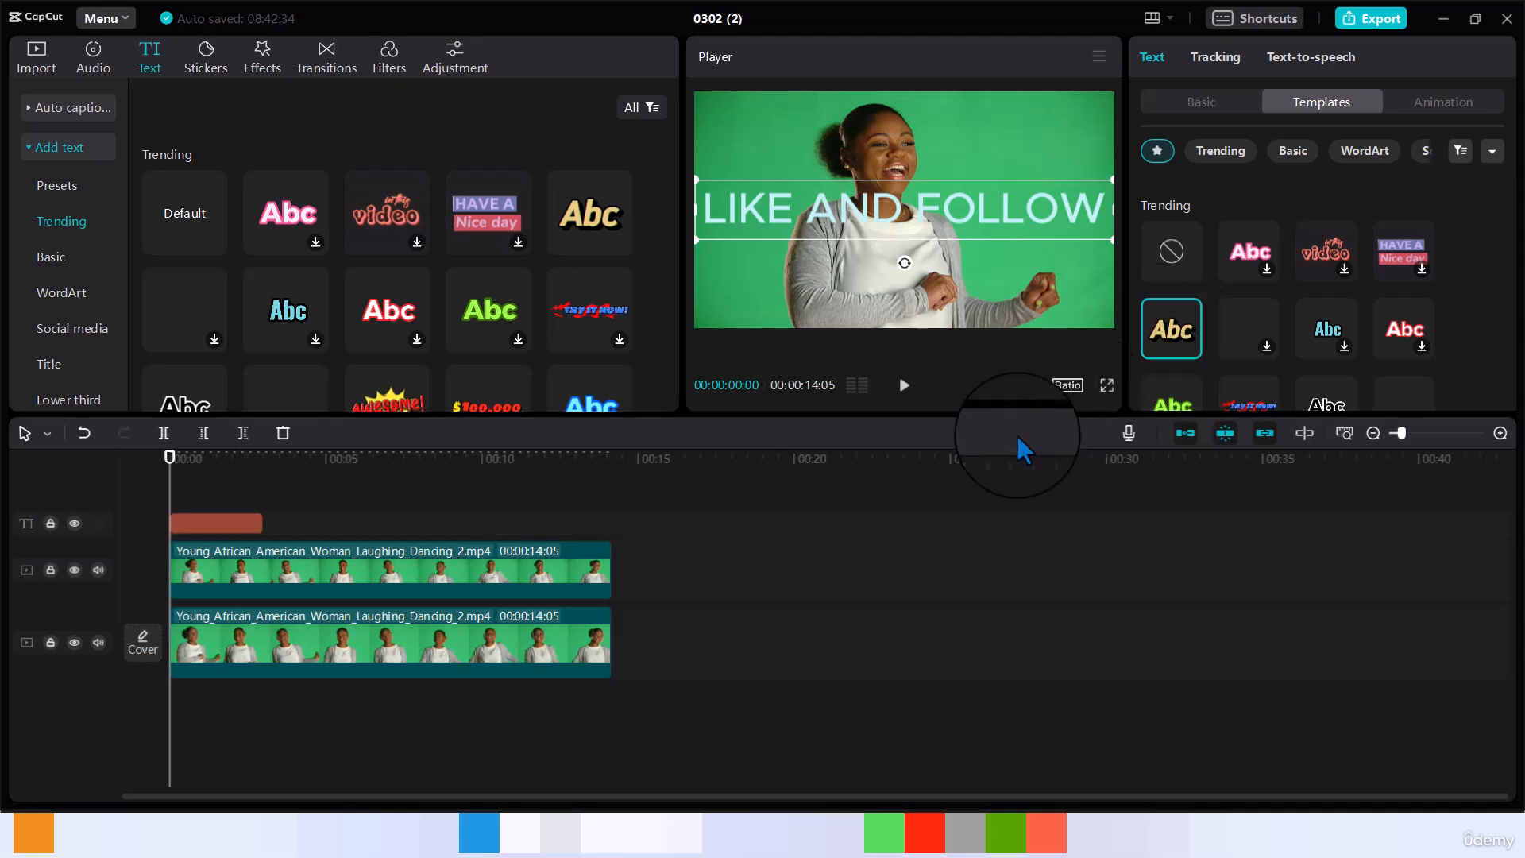
left_click(992, 229)
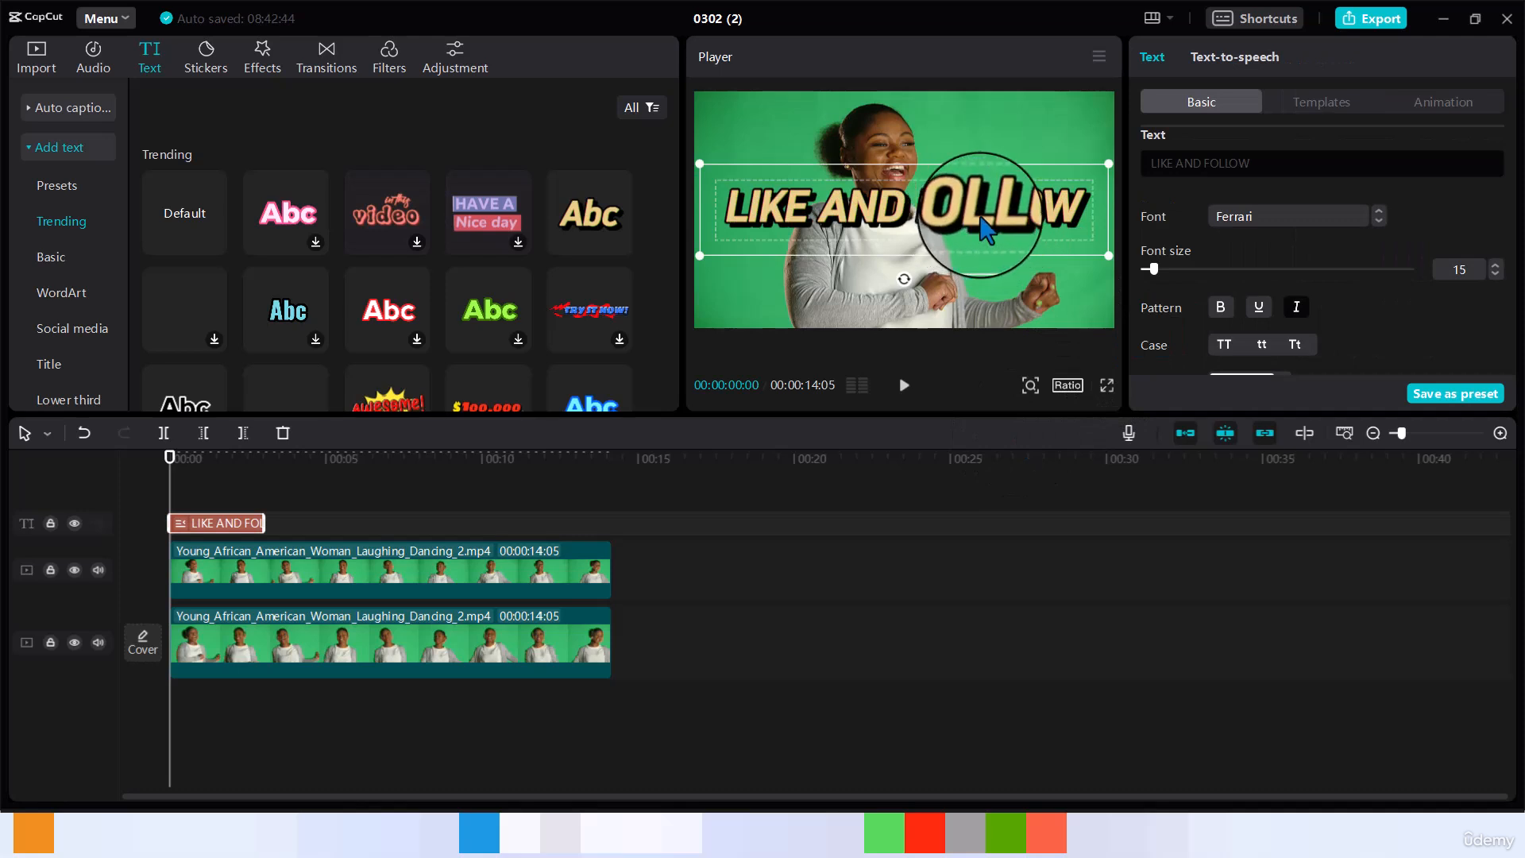
- Place the LIKE AND FOLLOW clip between the two video tracks and extend it to the end of the video clips
left_click(236, 526)
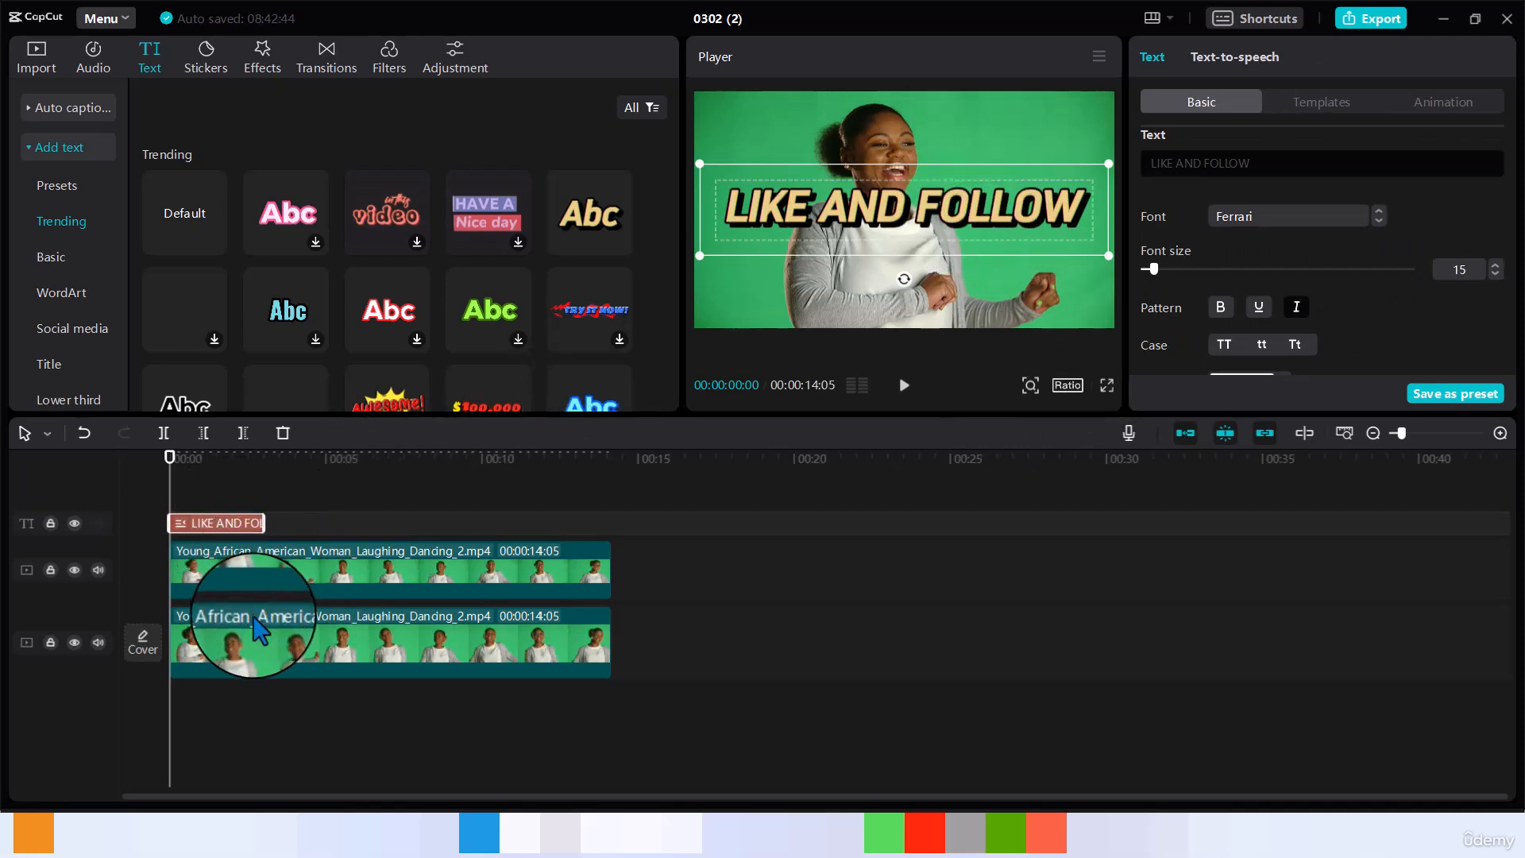
left_click_drag(219, 548, 217, 608)
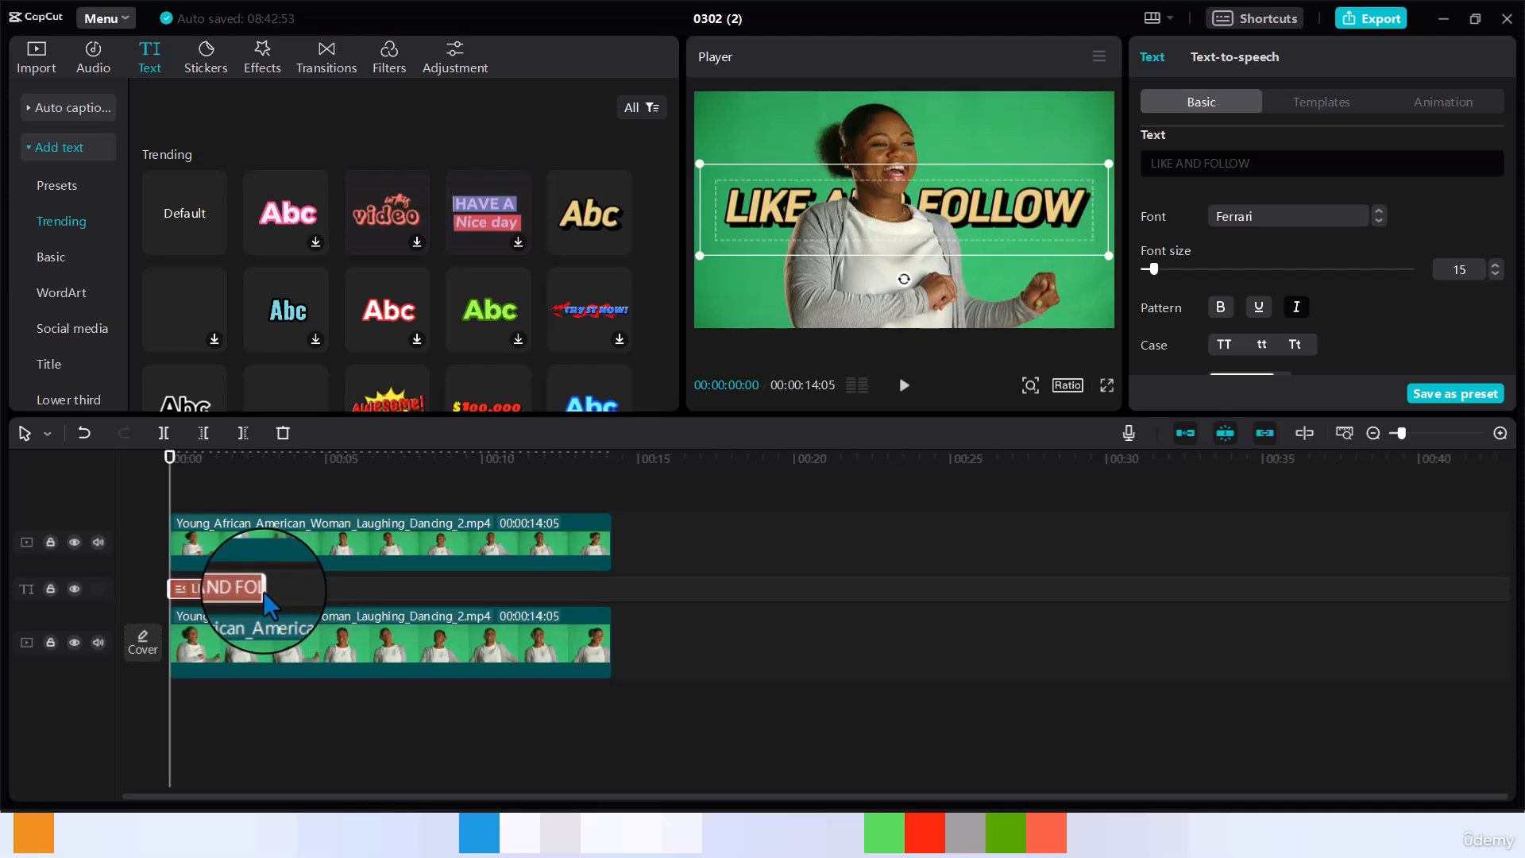
left_click_drag(264, 593, 604, 593)
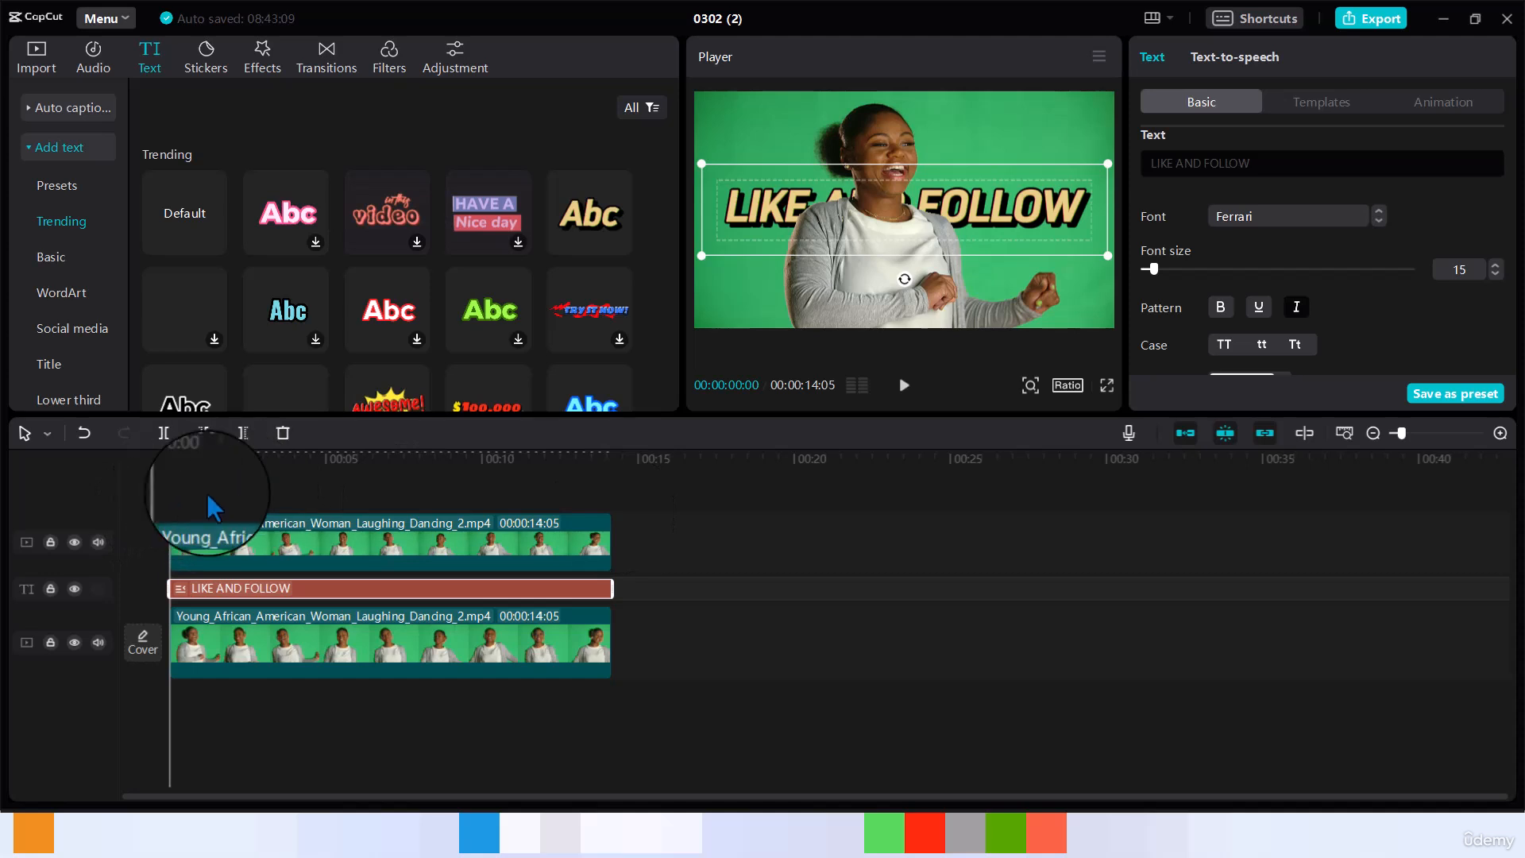
- Play the video from near its start to check the title behind the woman
left_click(185, 483)
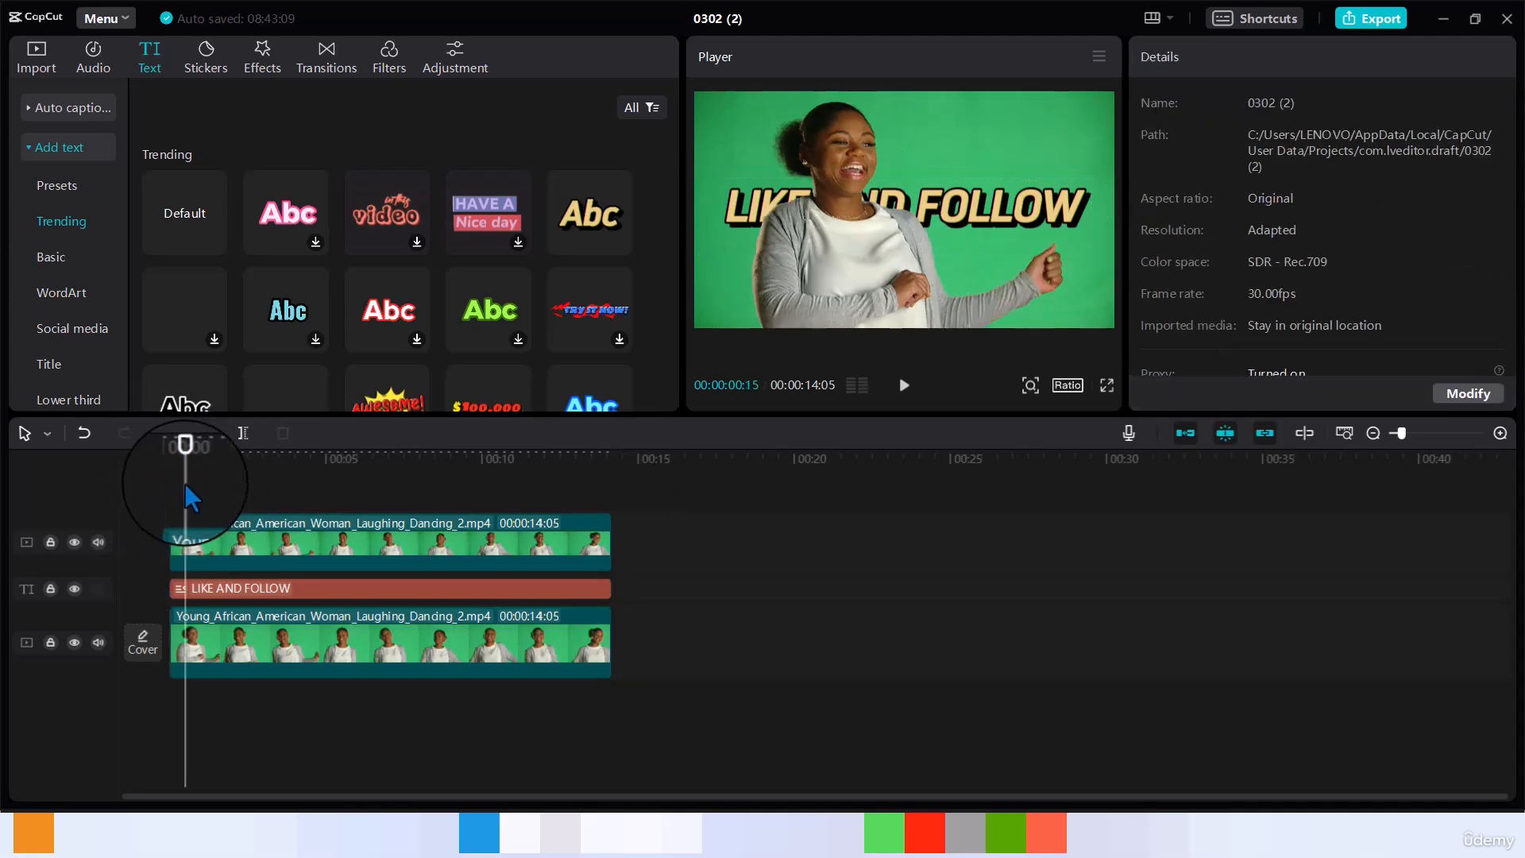
left_click(906, 390)
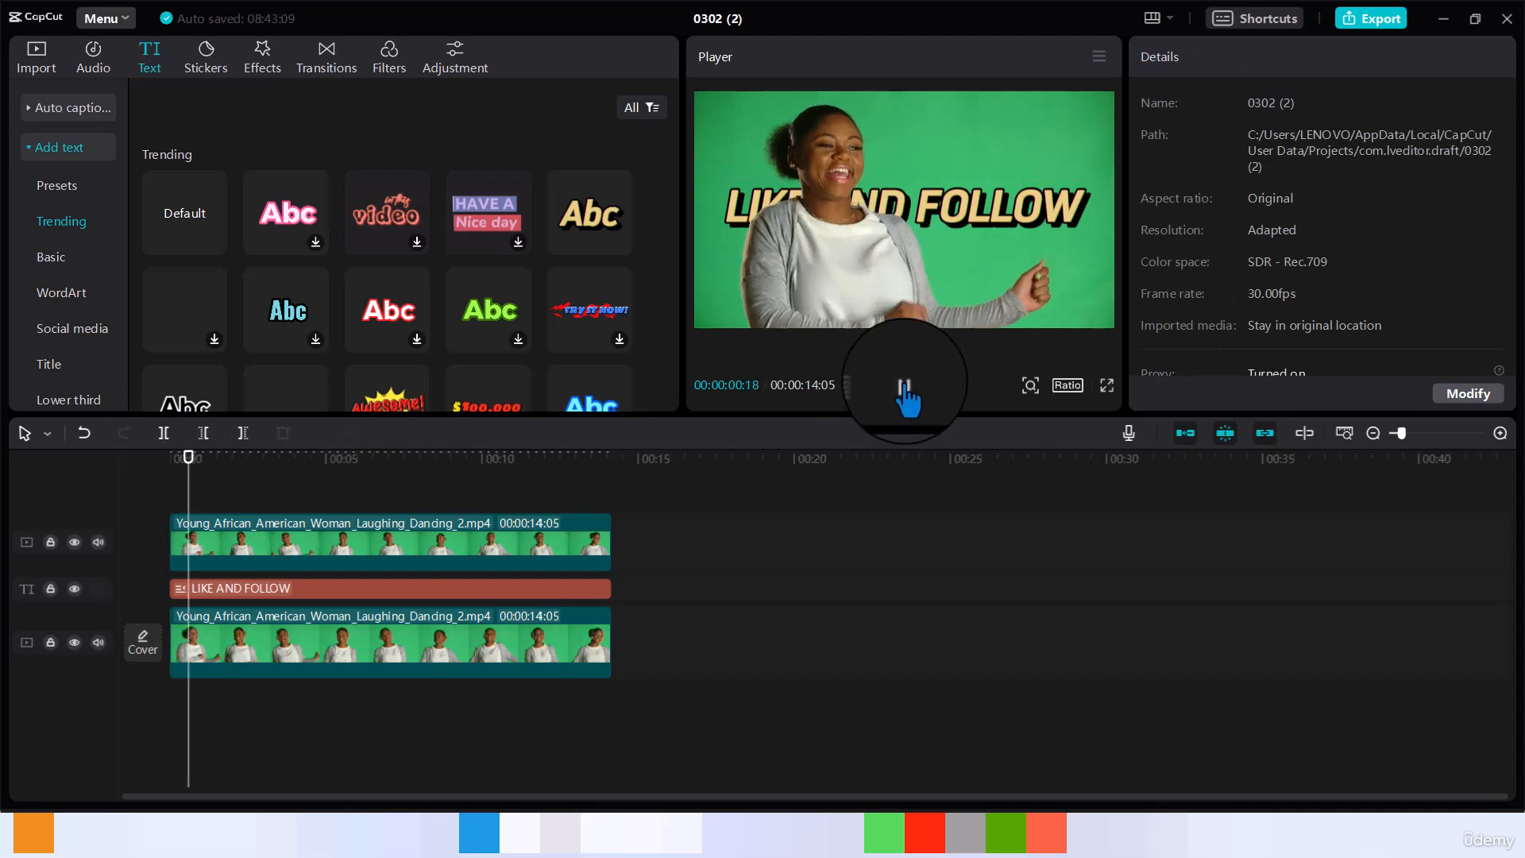